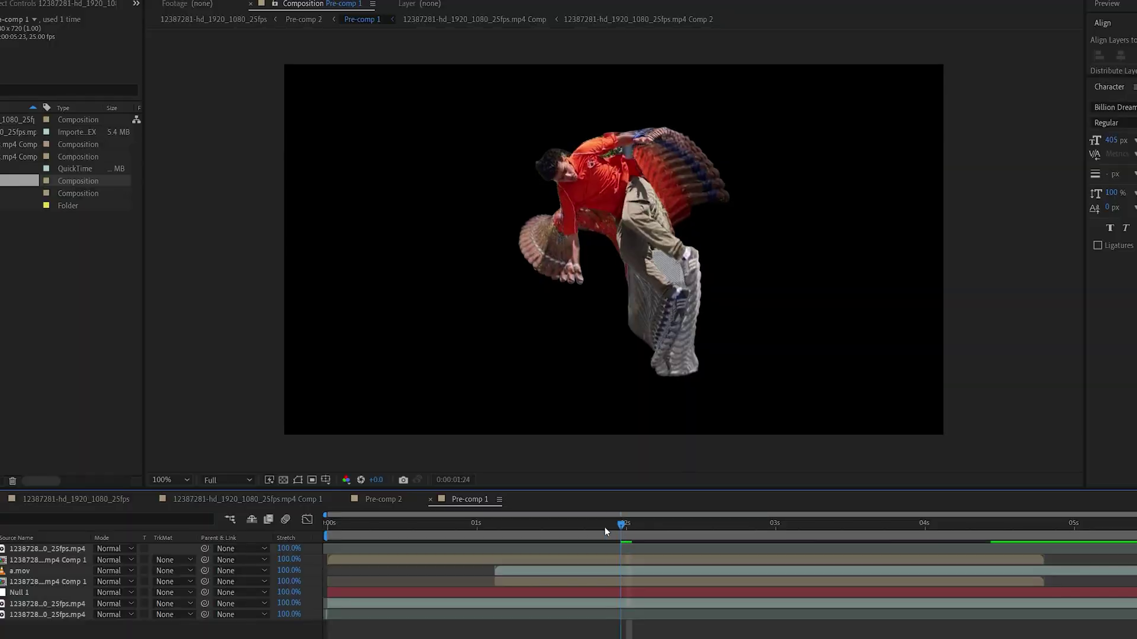
# Step: Scrub the Pre-comp 1 timeline to preview the finished echo ghost trail
pyautogui.moveTo(605, 531); pyautogui.dragTo(639, 527)
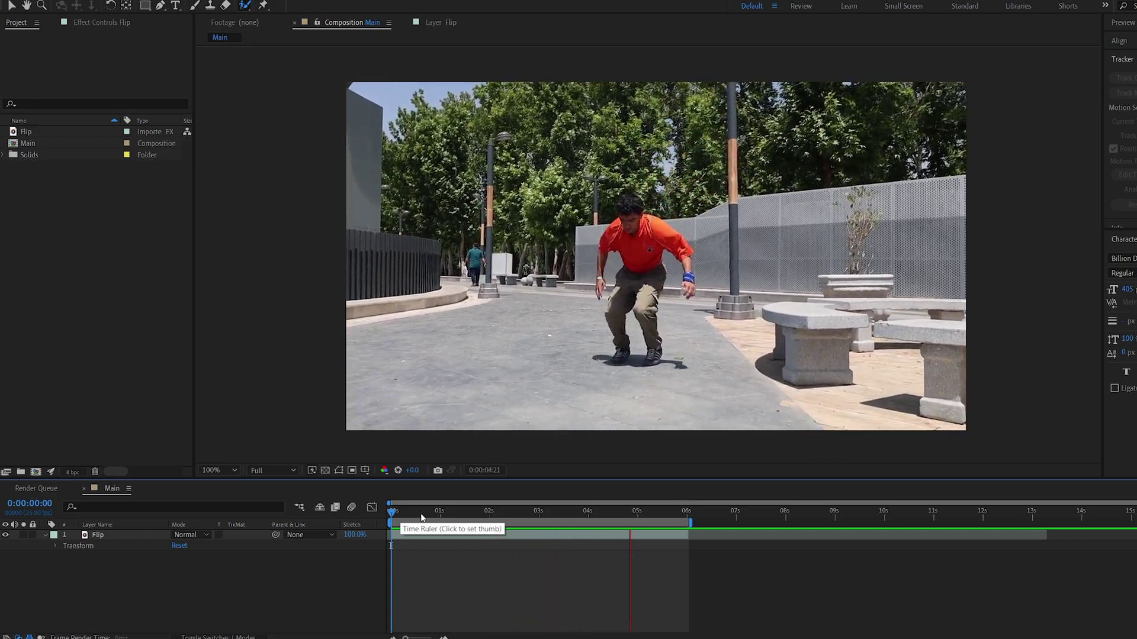
# Step: Trim the Main work area to 0:00:01:02–0:00:04:17 around the jump and return to its start
pyautogui.moveTo(402, 516); pyautogui.dragTo(445, 523)
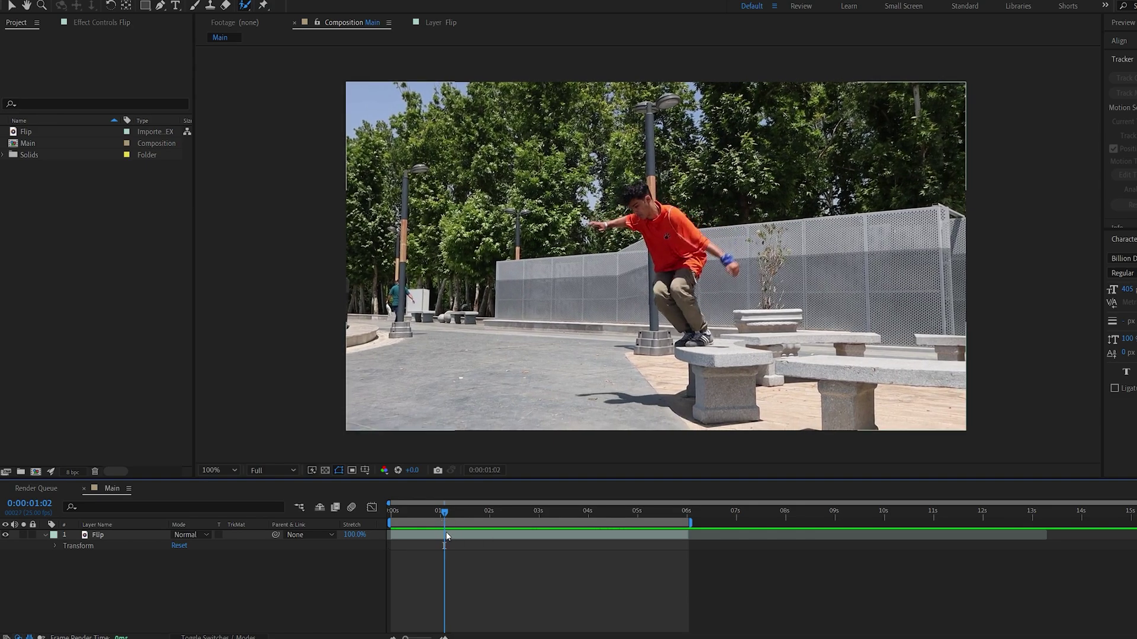
pyautogui.press('b')
pyautogui.moveTo(446, 514); pyautogui.dragTo(624, 525)
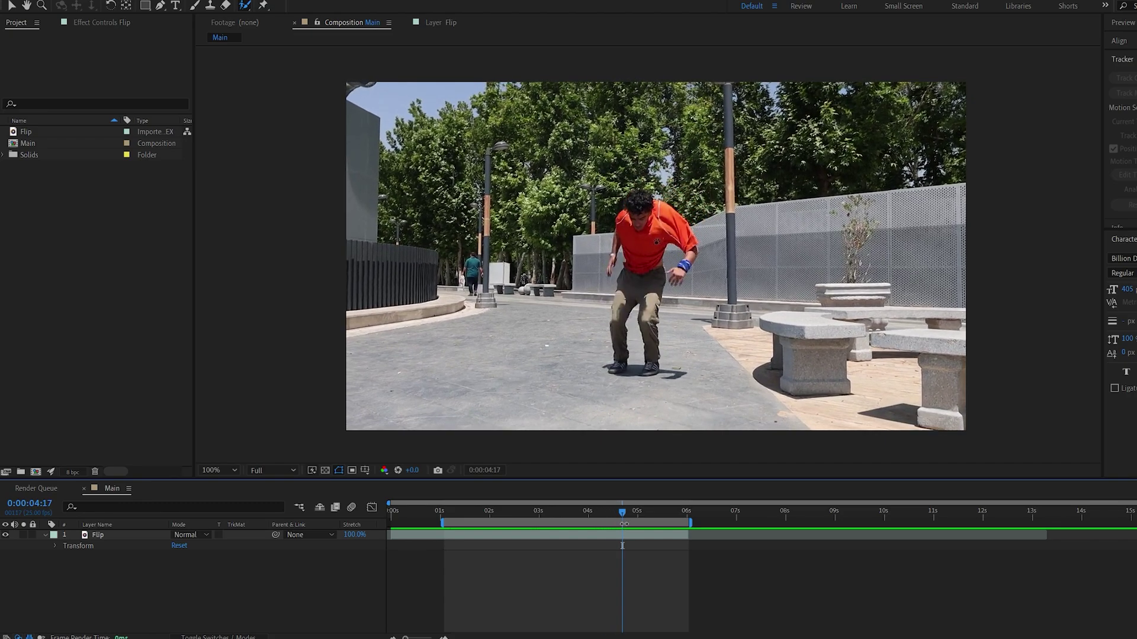
pyautogui.press('n')
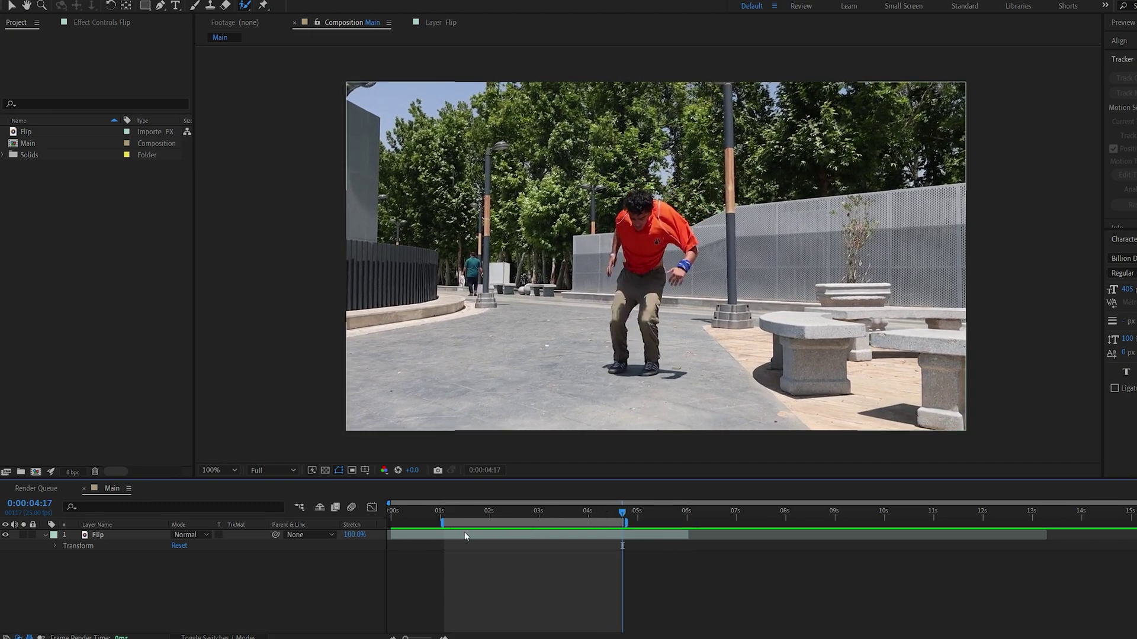
pyautogui.hotkey('shift', 'Home')
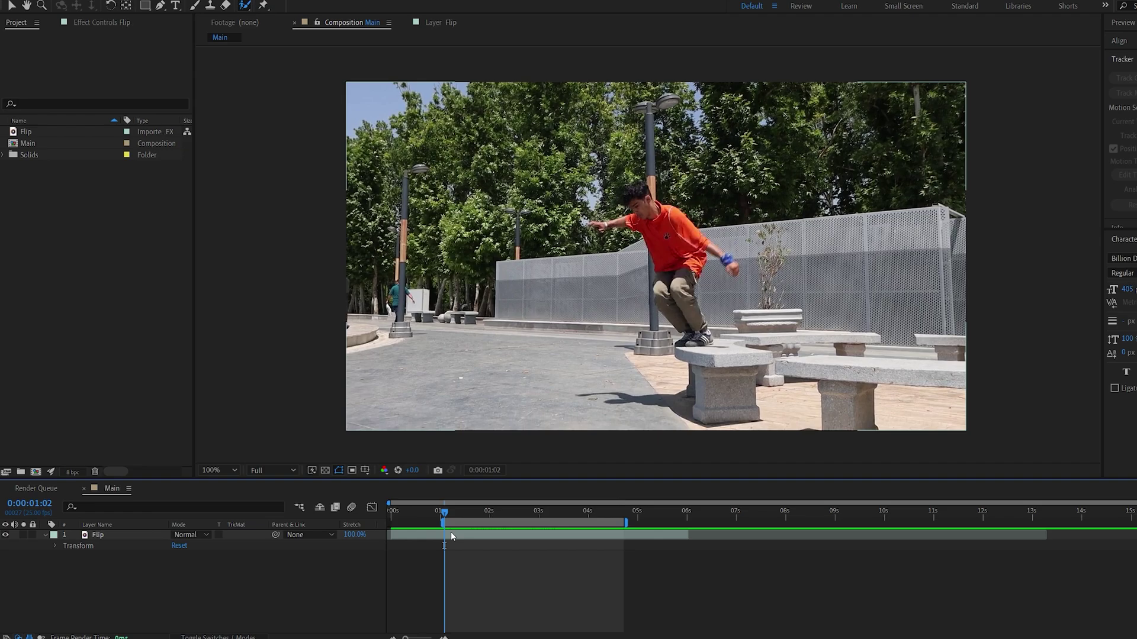
pyautogui.doubleClick(451, 535)
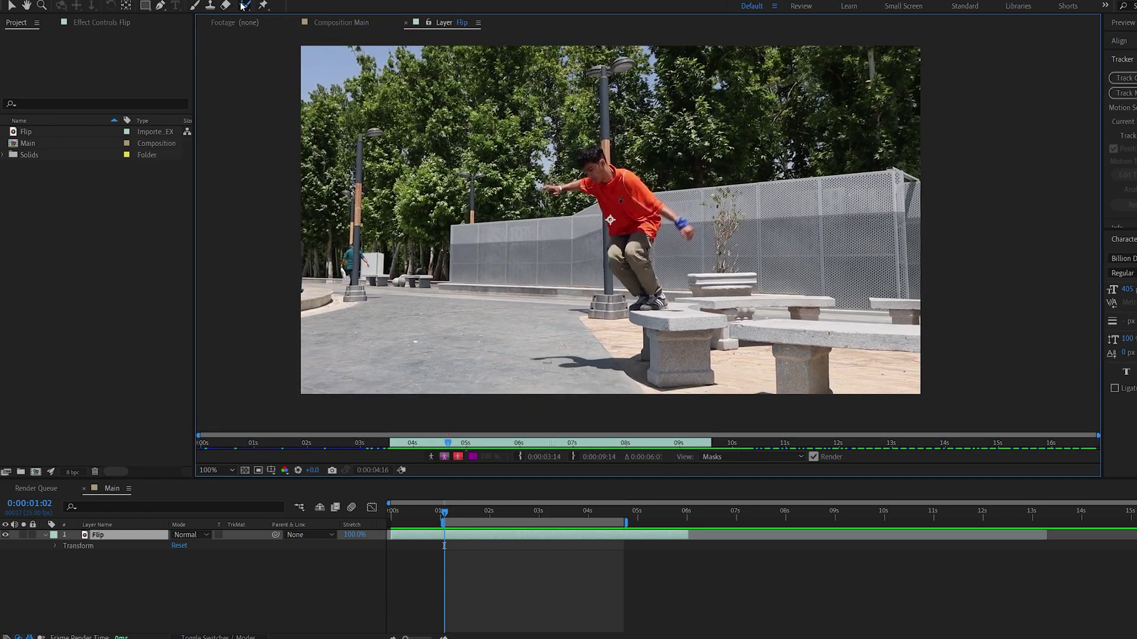
# Step: Paint a Roto Brush stroke over the jumper's leg and torso at 200% zoom
pyautogui.click(243, 6)
pyautogui.press('.')
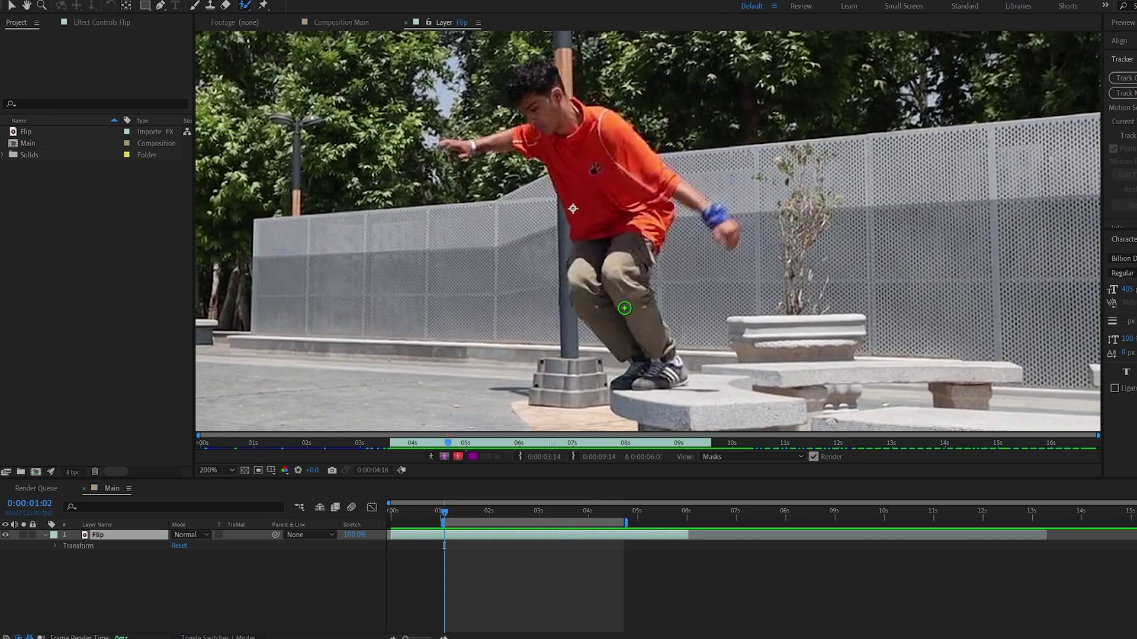
pyautogui.moveTo(627, 379)
pyautogui.mouseDown()
pyautogui.moveTo(672, 364)
pyautogui.moveTo(619, 329)
pyautogui.moveTo(591, 274)
pyautogui.moveTo(591, 168)
pyautogui.moveTo(515, 126)
pyautogui.moveTo(455, 141)
pyautogui.mouseUp()
# Step: Subtract the lamp pole from the matte and add the shoe heel and a missed spot
pyautogui.press('.')
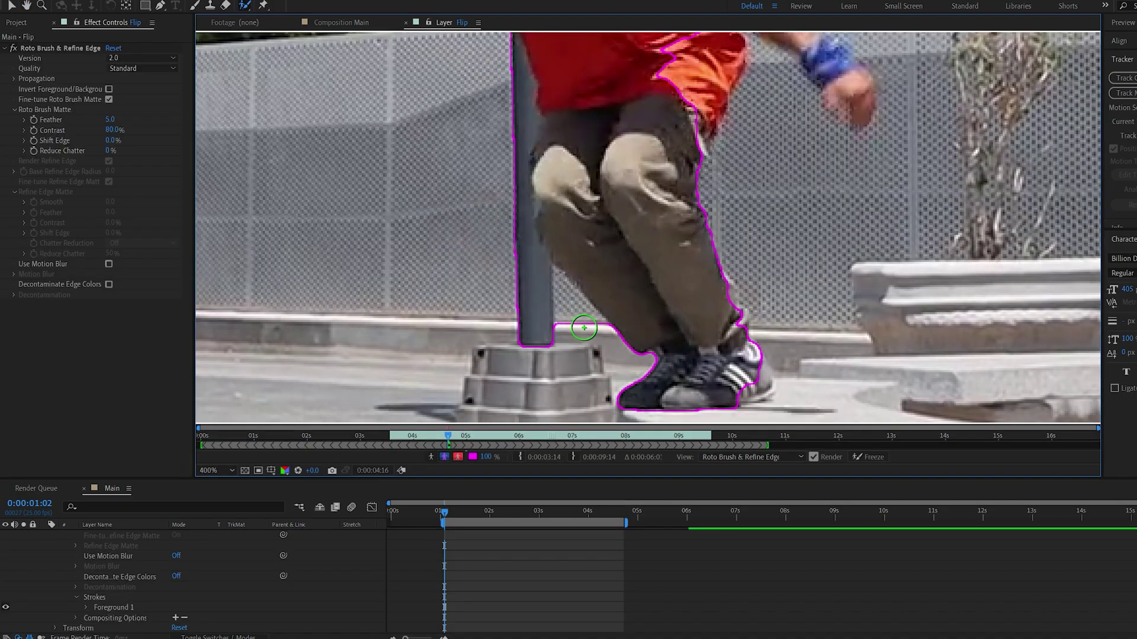
pyautogui.moveTo(591, 338); pyautogui.dragTo(477, 245)
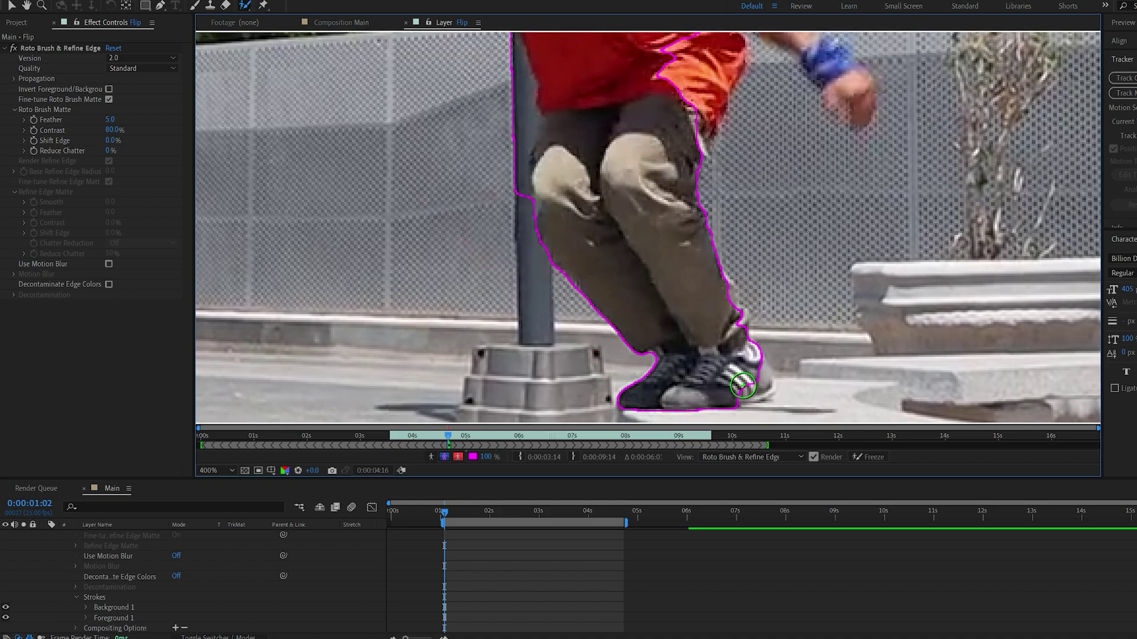
pyautogui.moveTo(743, 386)
pyautogui.mouseDown()
pyautogui.moveTo(737, 360)
pyautogui.moveTo(716, 277)
pyautogui.mouseUp()
pyautogui.click(761, 382)
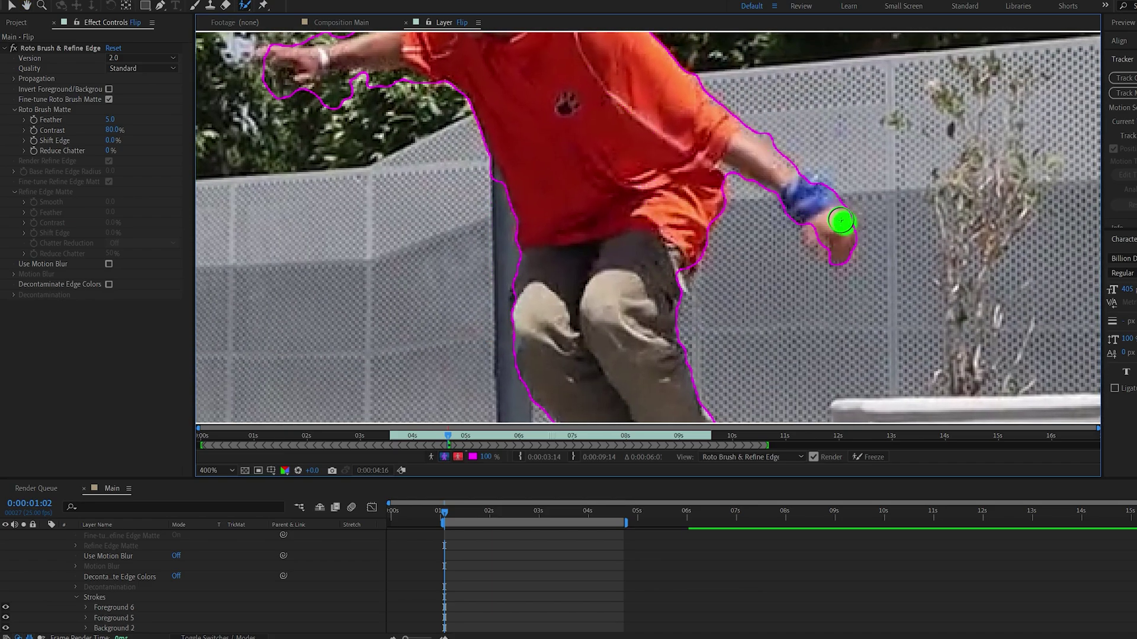
pyautogui.moveTo(838, 223); pyautogui.dragTo(923, 337)
# Step: Propagate the jumper's Roto Brush matte forward through the jump
pyautogui.scroll(-2, 675, 213)
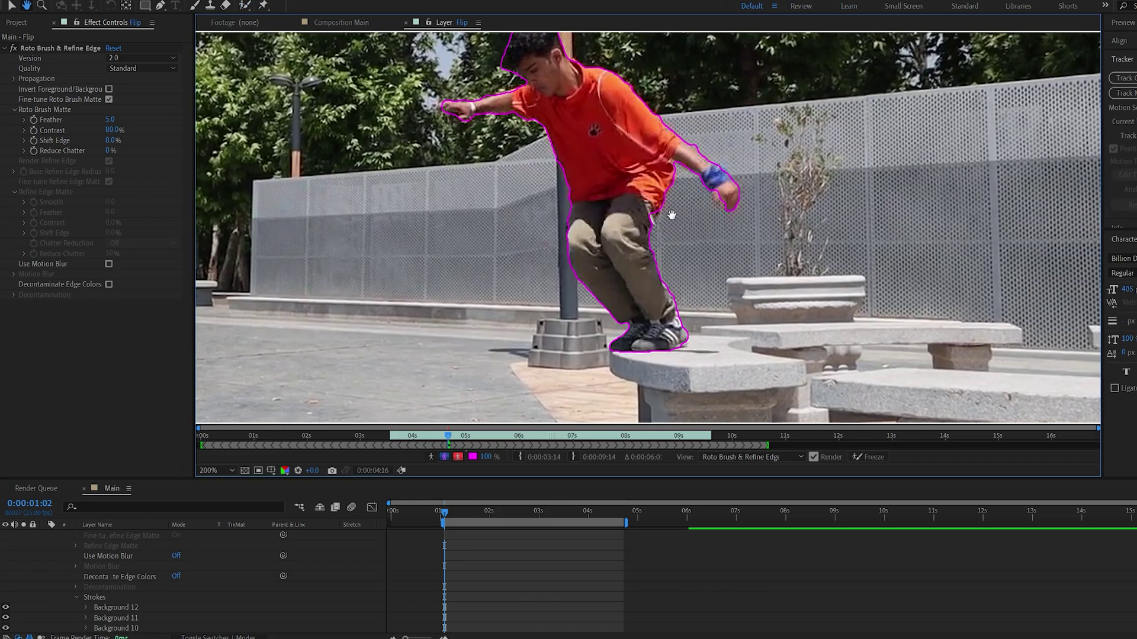
pyautogui.moveTo(675, 212); pyautogui.dragTo(663, 246)
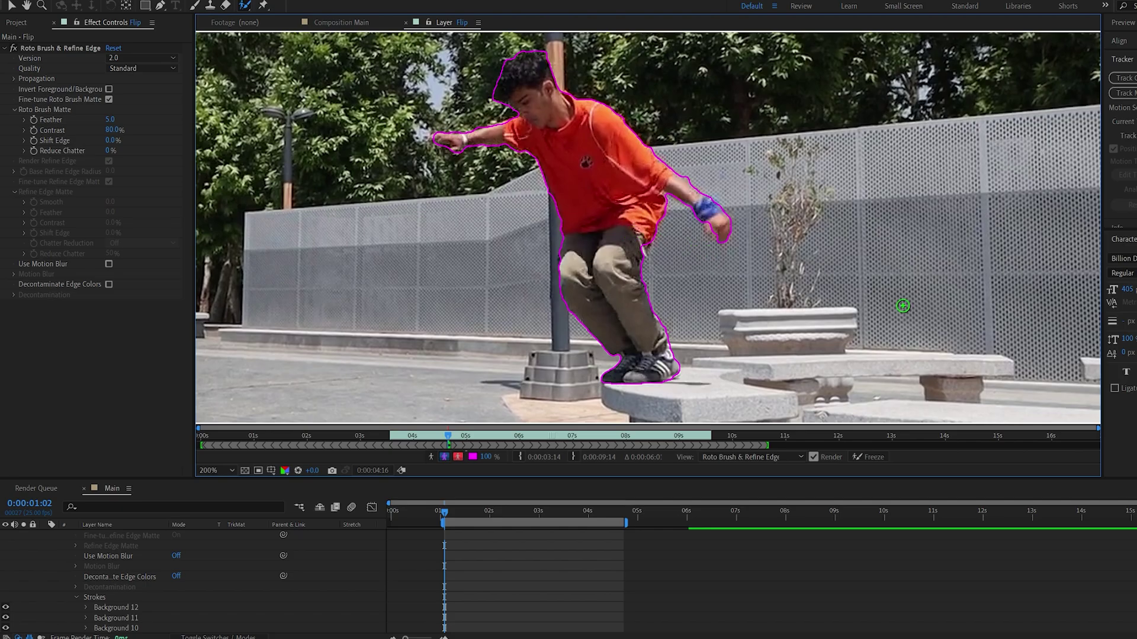
pyautogui.press('space')
# Step: Add the missing hand back into the matte, then freeze the roto across the work area
pyautogui.scroll(-1, 392, 129)
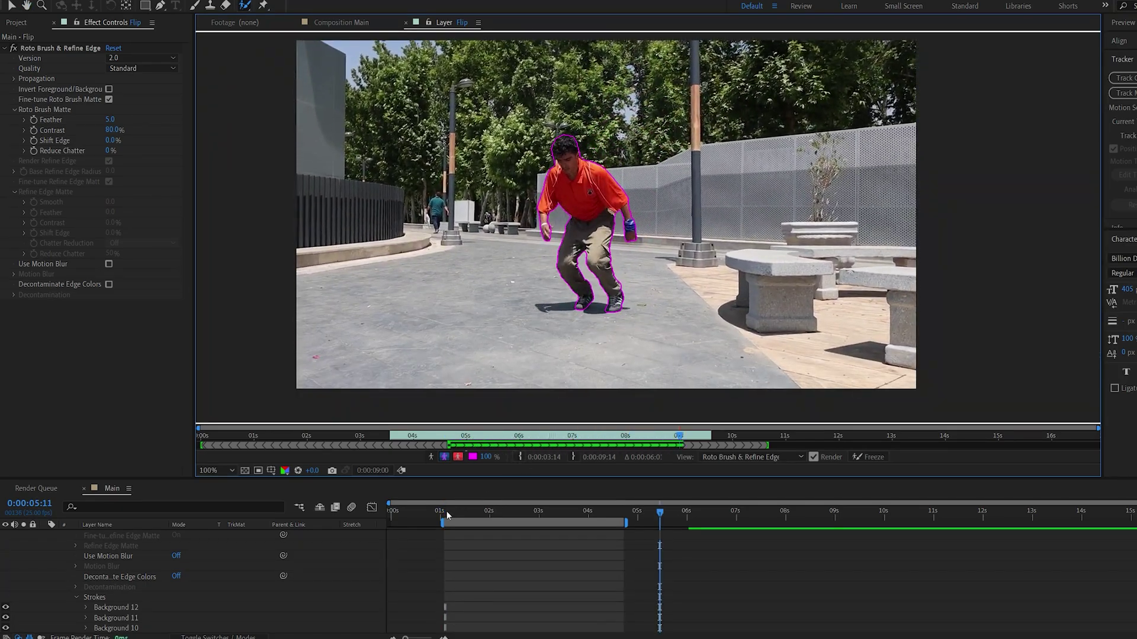
pyautogui.moveTo(603, 507)
pyautogui.mouseDown()
pyautogui.moveTo(616, 511)
pyautogui.moveTo(495, 519)
pyautogui.moveTo(510, 520)
pyautogui.mouseUp()
pyautogui.scroll(4, 535, 288)
pyautogui.moveTo(535, 288); pyautogui.dragTo(571, 296)
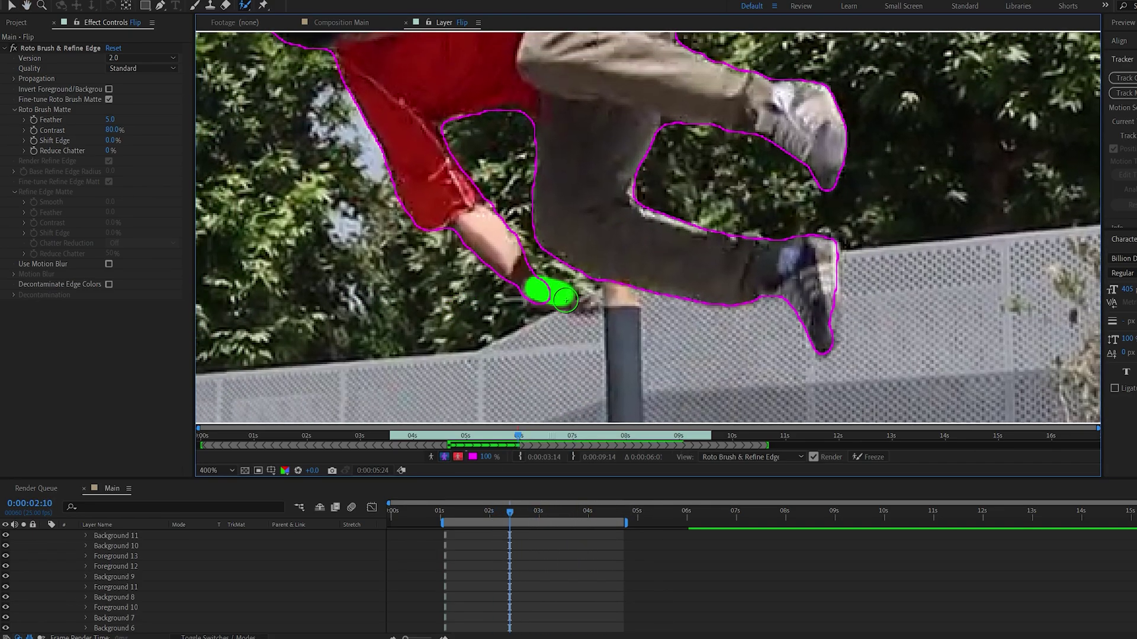
pyautogui.scroll(-2, 571, 296)
pyautogui.moveTo(510, 513); pyautogui.dragTo(444, 522)
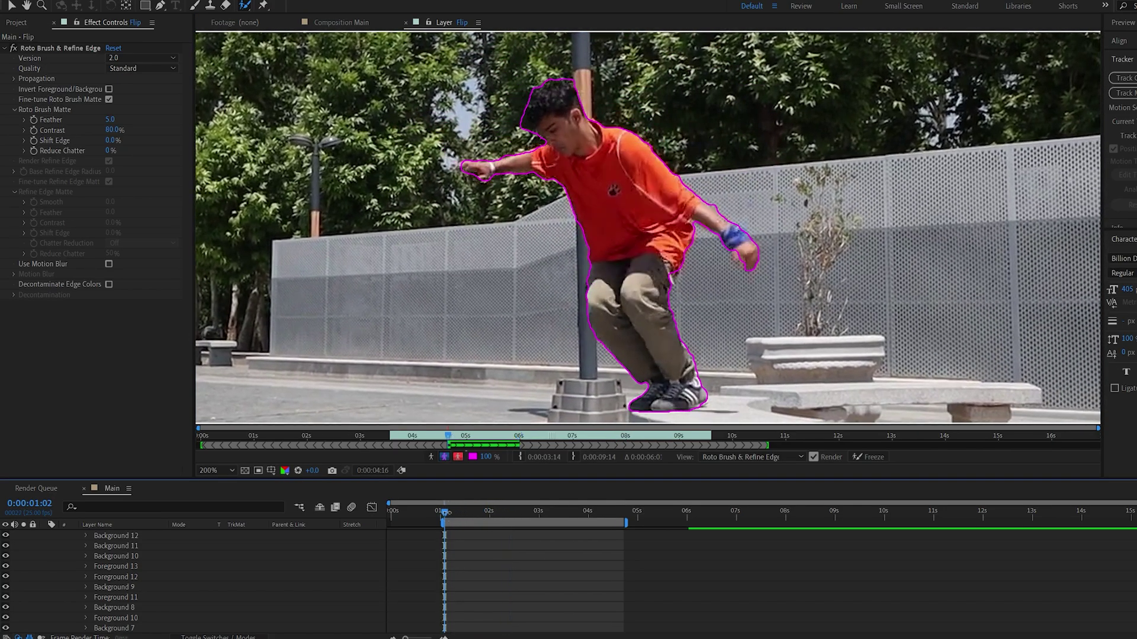
pyautogui.click(868, 457)
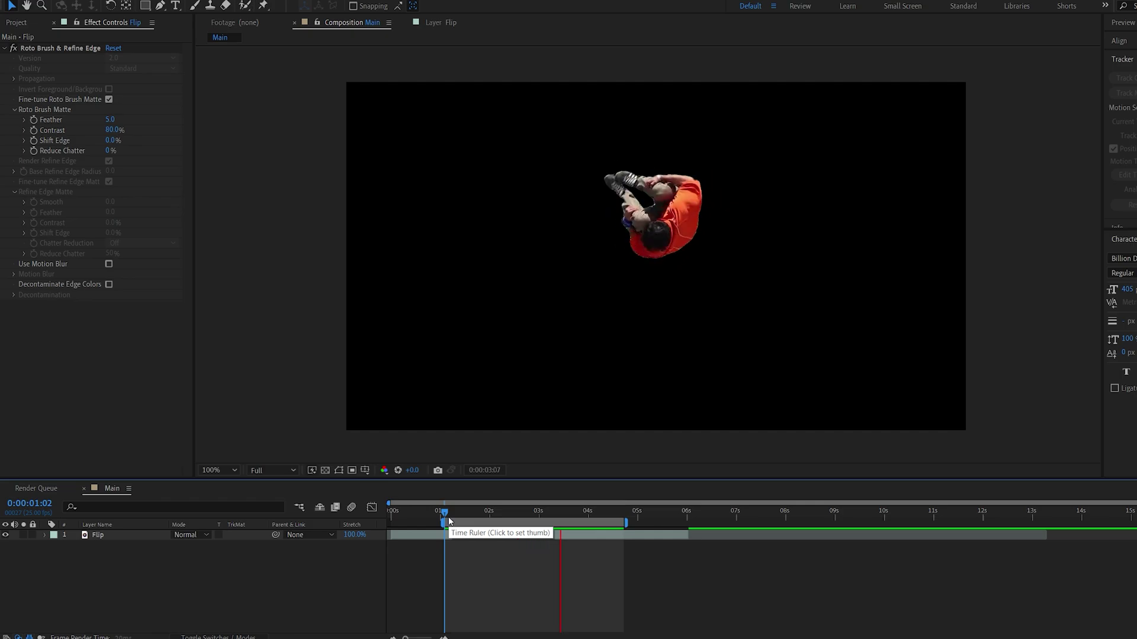
# Step: Queue Main for rendering and set its QuickTime codec to Animation
pyautogui.press('space')
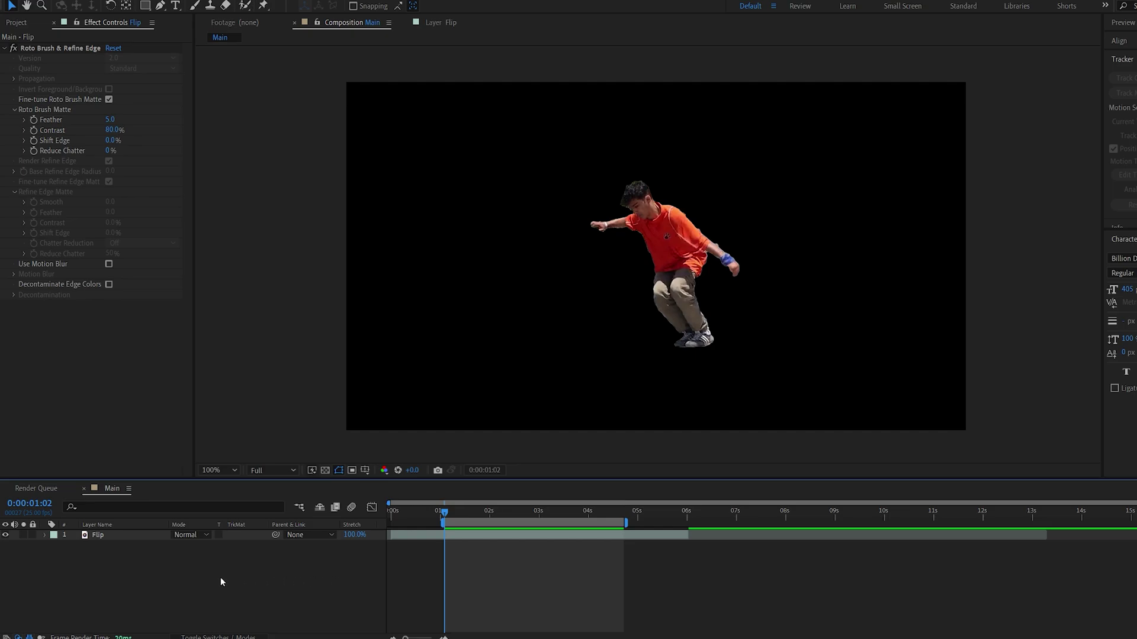
pyautogui.hotkey('ctrl', 'm')
pyautogui.click(109, 591)
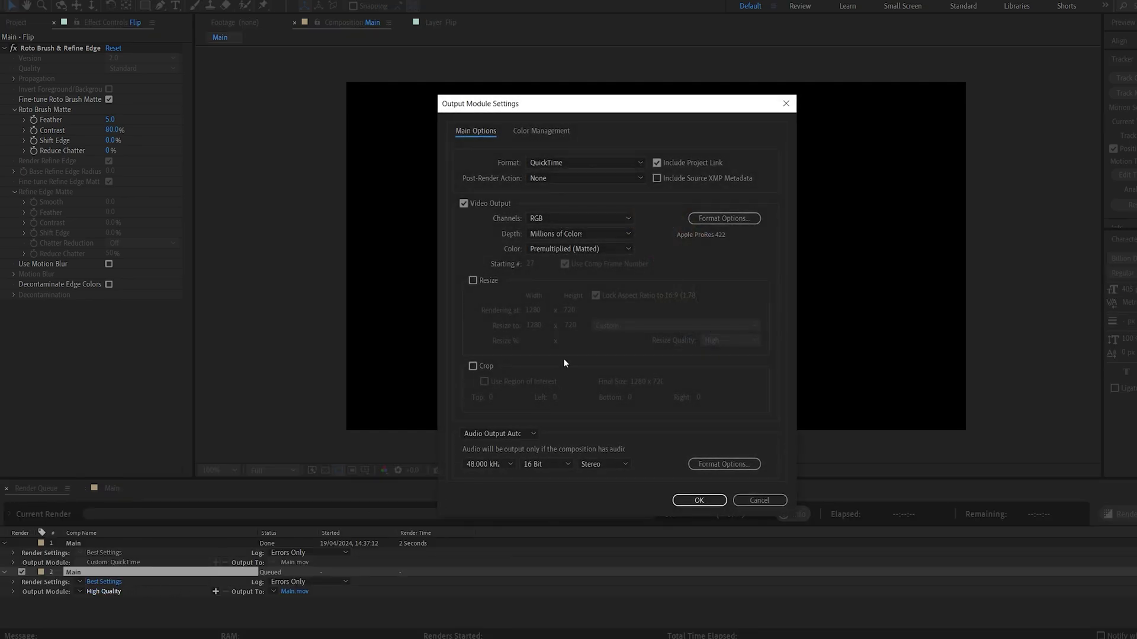
pyautogui.click(706, 216)
pyautogui.click(637, 133)
pyautogui.click(616, 144)
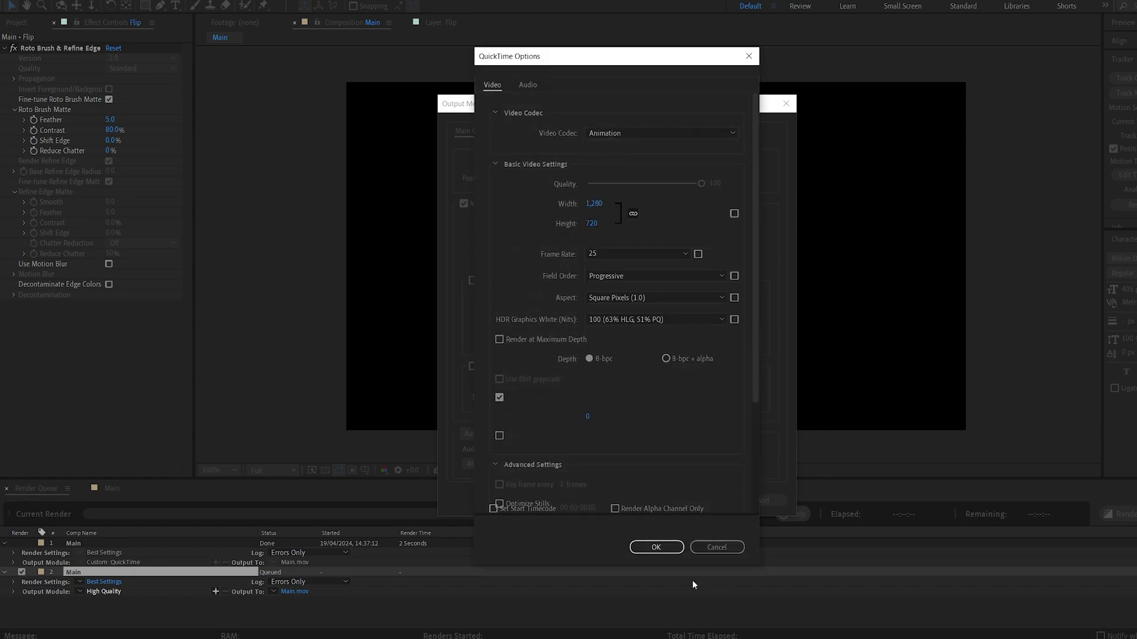
pyautogui.click(667, 549)
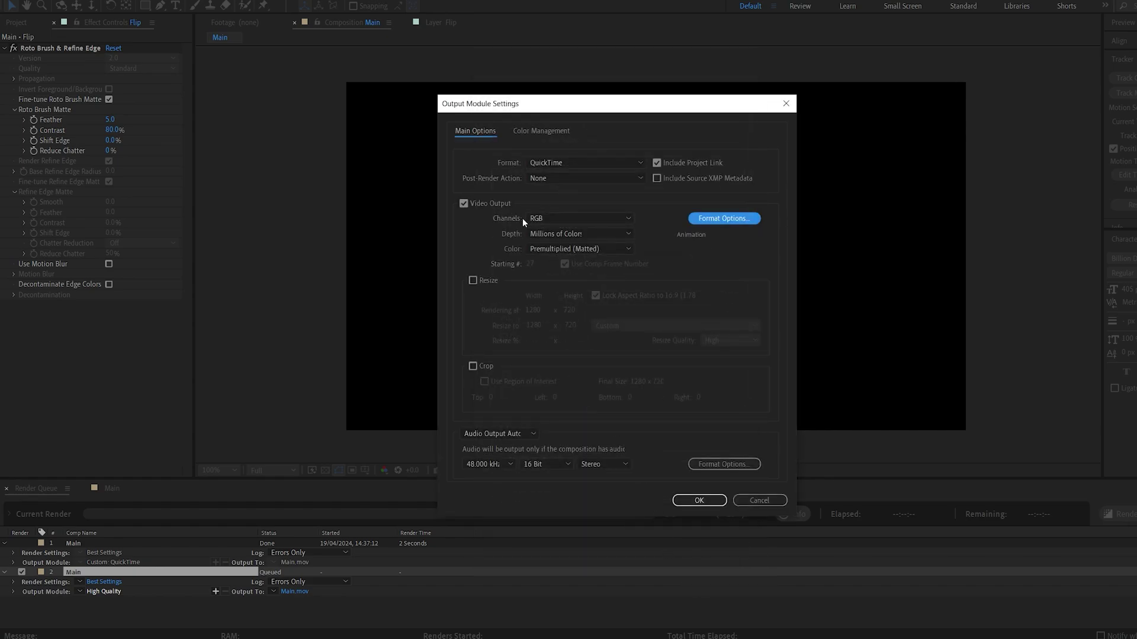
# Step: Set the output module channels to RGB + Alpha and confirm
pyautogui.click(554, 220)
pyautogui.click(566, 258)
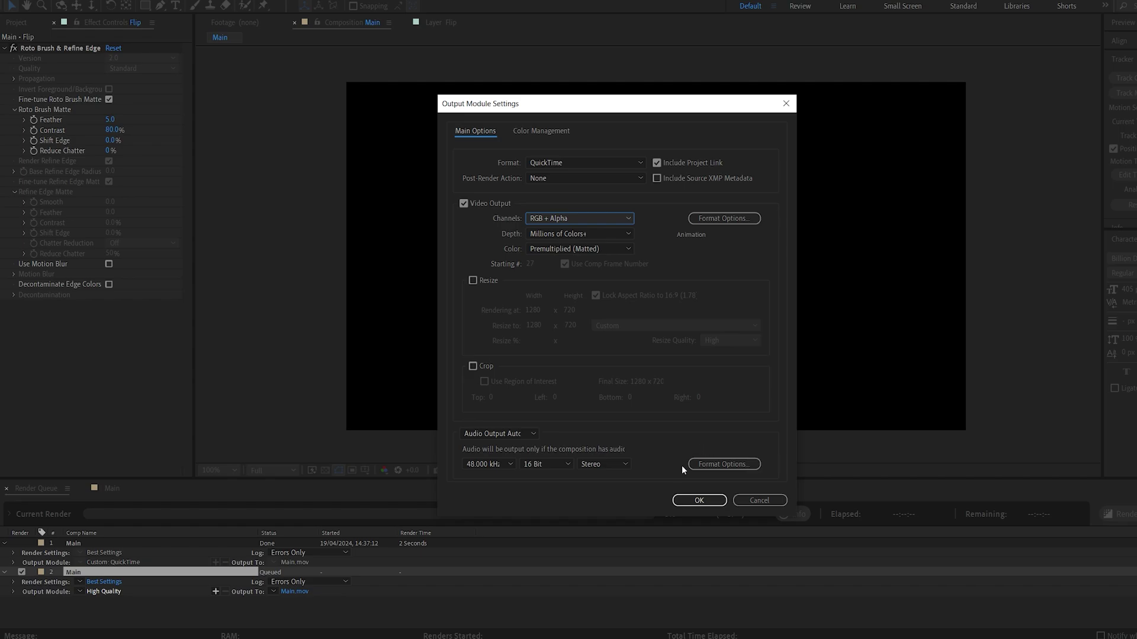
pyautogui.click(690, 502)
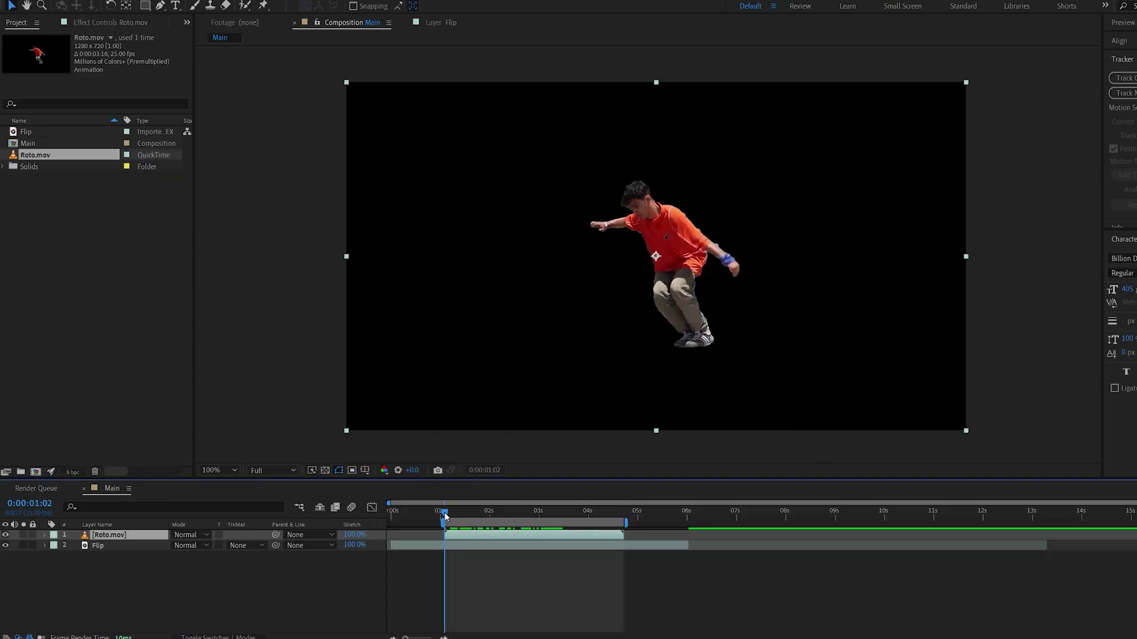
# Step: Place Roto.mov above Flip in Main and delete Flip's Roto Brush & Refine Edge effect
pyautogui.moveTo(444, 512); pyautogui.dragTo(391, 524)
pyautogui.click(504, 546)
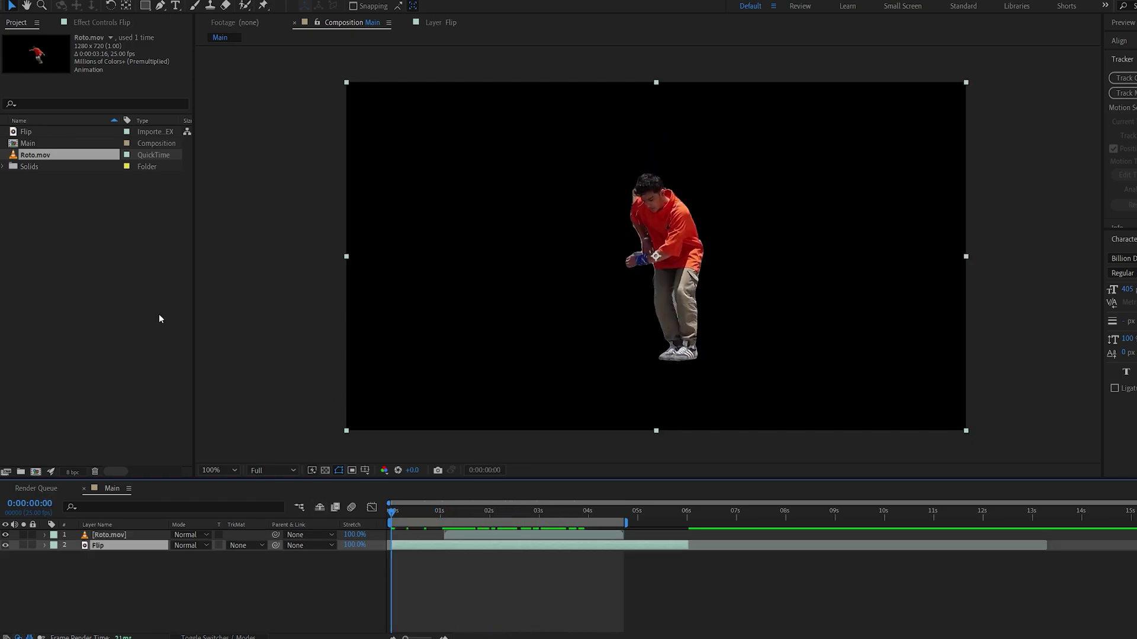
pyautogui.click(104, 23)
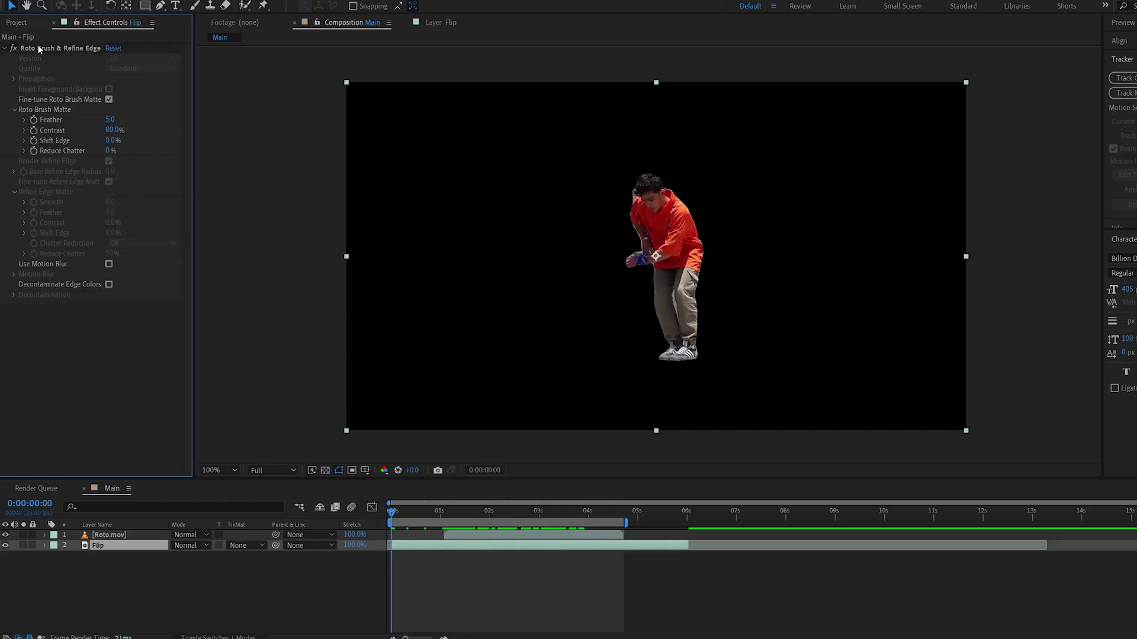
pyautogui.click(39, 49)
pyautogui.press('Delete')
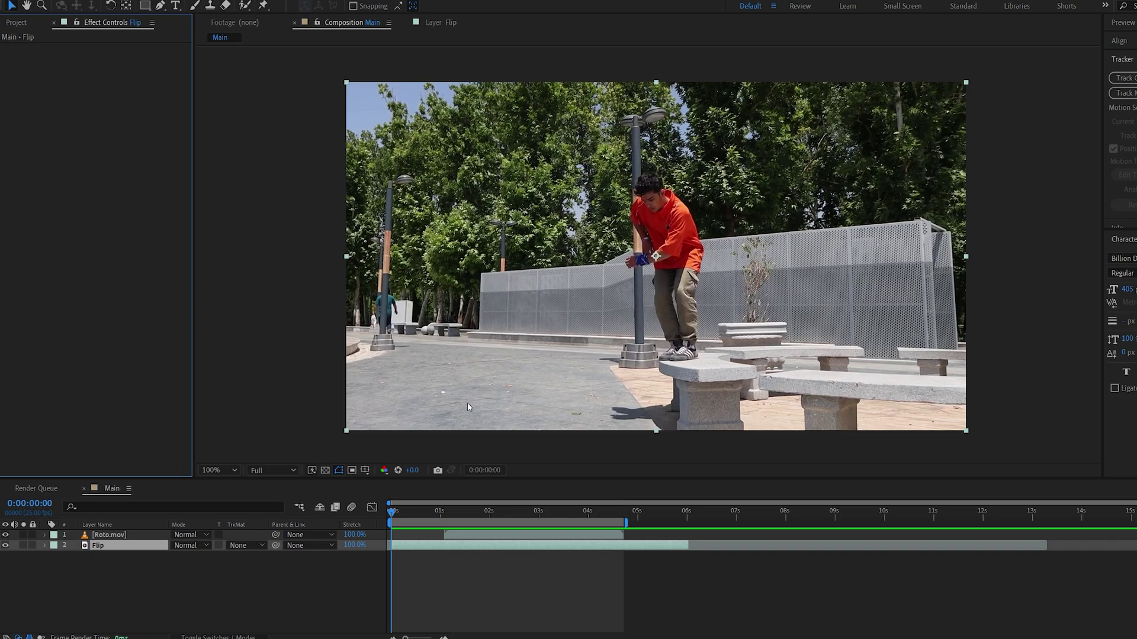
# Step: Track the Flip footage with Track Point 1 centered on the lamp head, analyzing forward
pyautogui.doubleClick(413, 543)
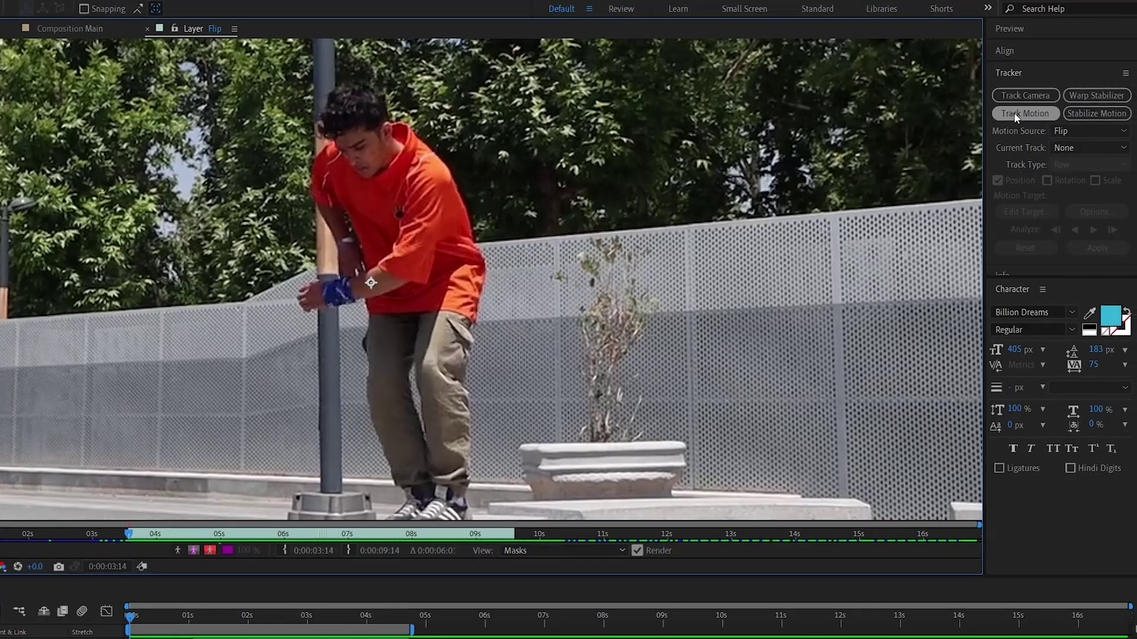
pyautogui.click(1021, 115)
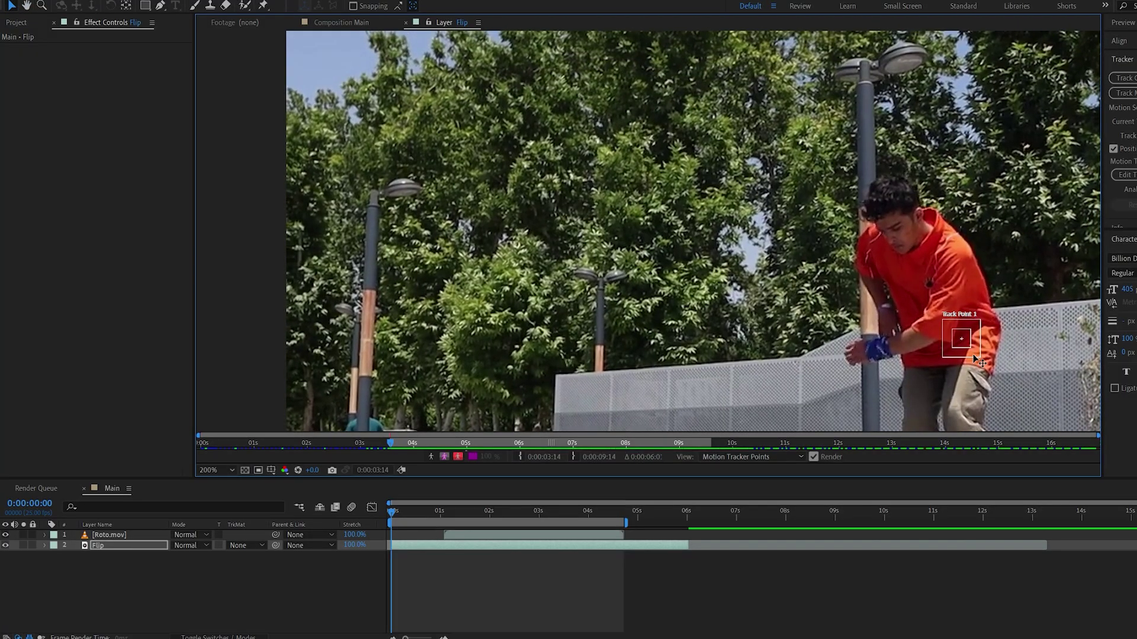
pyautogui.moveTo(976, 359); pyautogui.dragTo(563, 281)
pyautogui.scroll(2, 642, 233)
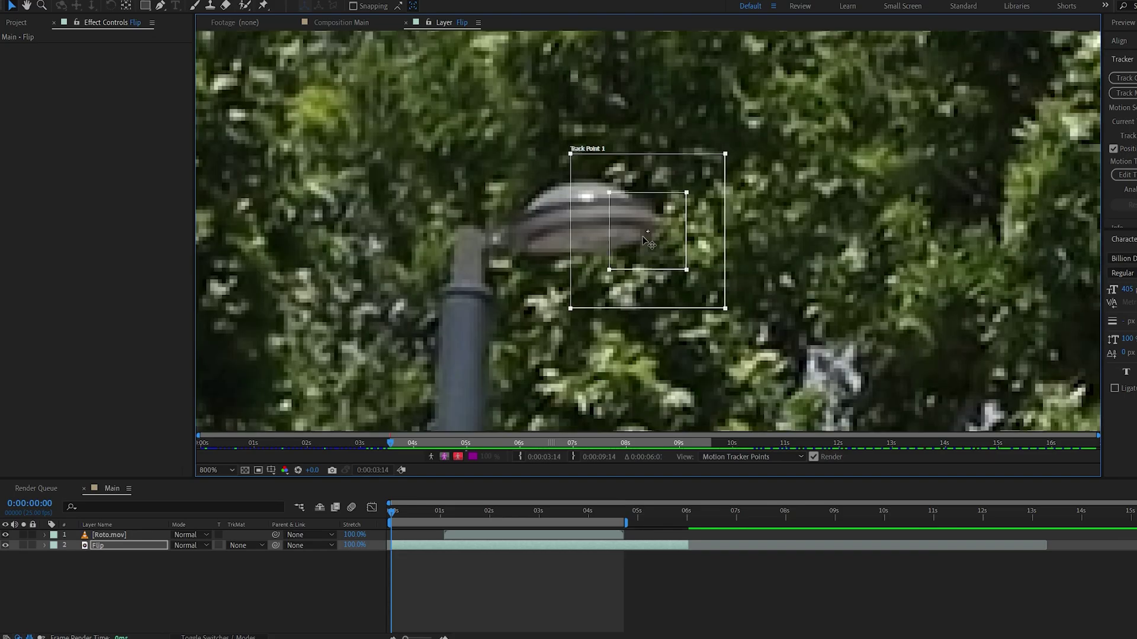
pyautogui.moveTo(641, 234); pyautogui.dragTo(580, 205)
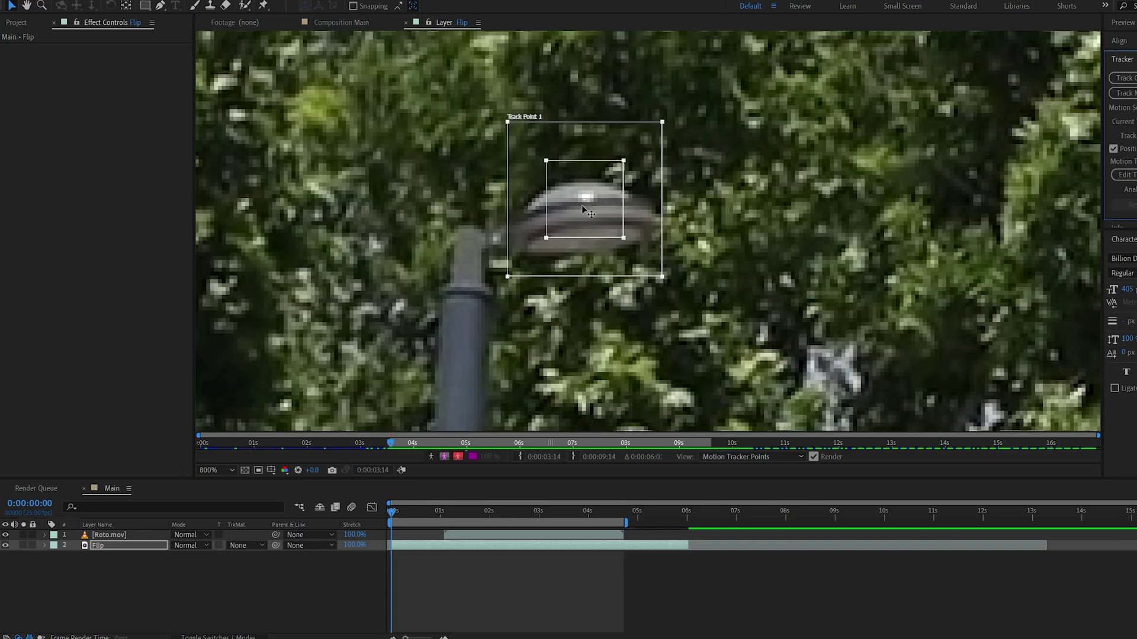
pyautogui.scroll(-1, 581, 205)
pyautogui.hscroll(2, 938, 298)
pyautogui.click(1132, 190)
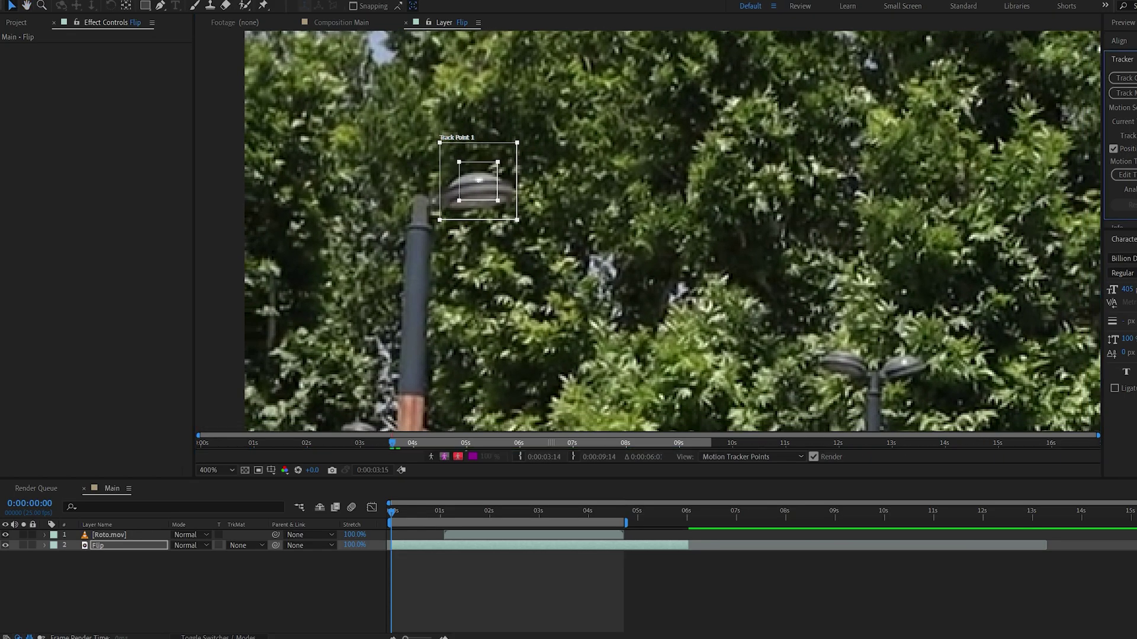
# Step: Add a new Null Object layer to the Main composition
pyautogui.scroll(-1, 605, 331)
pyautogui.rightClick(248, 577)
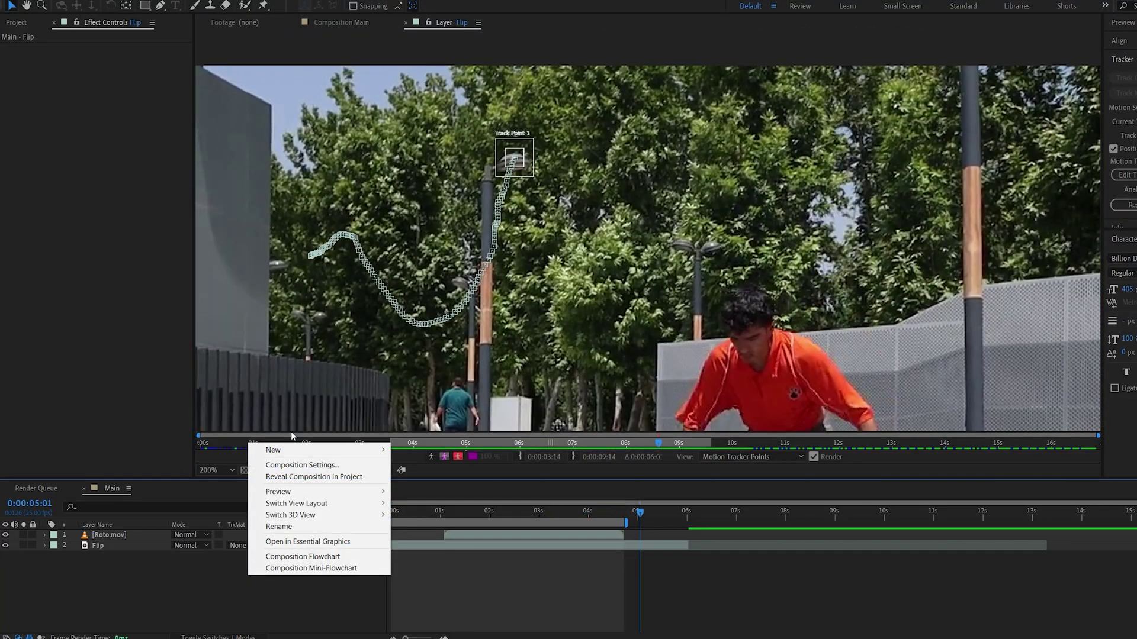
pyautogui.moveTo(260, 449)
pyautogui.click(441, 513)
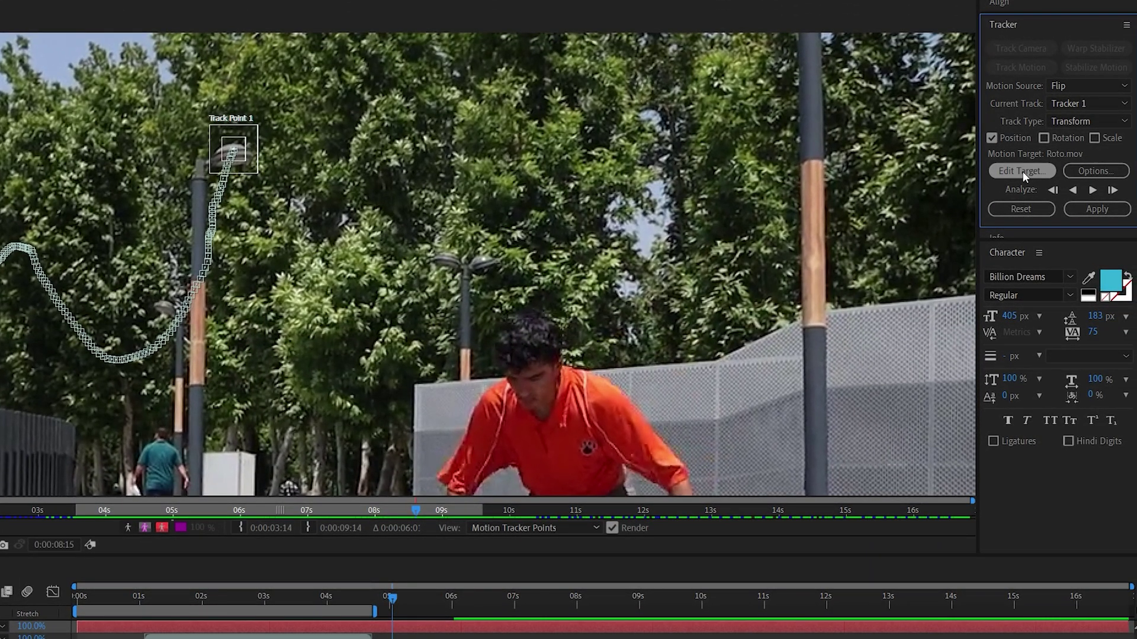
# Step: Target the tracker at 1. Null 2 and apply the motion in X and Y
pyautogui.click(1128, 174)
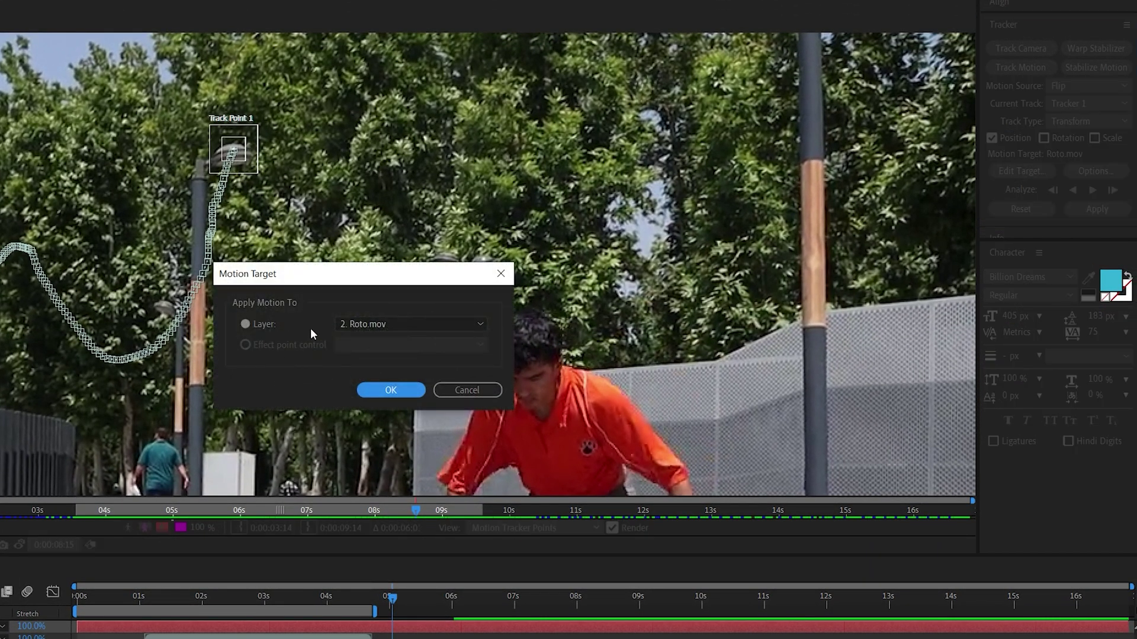
pyautogui.click(357, 325)
pyautogui.click(376, 337)
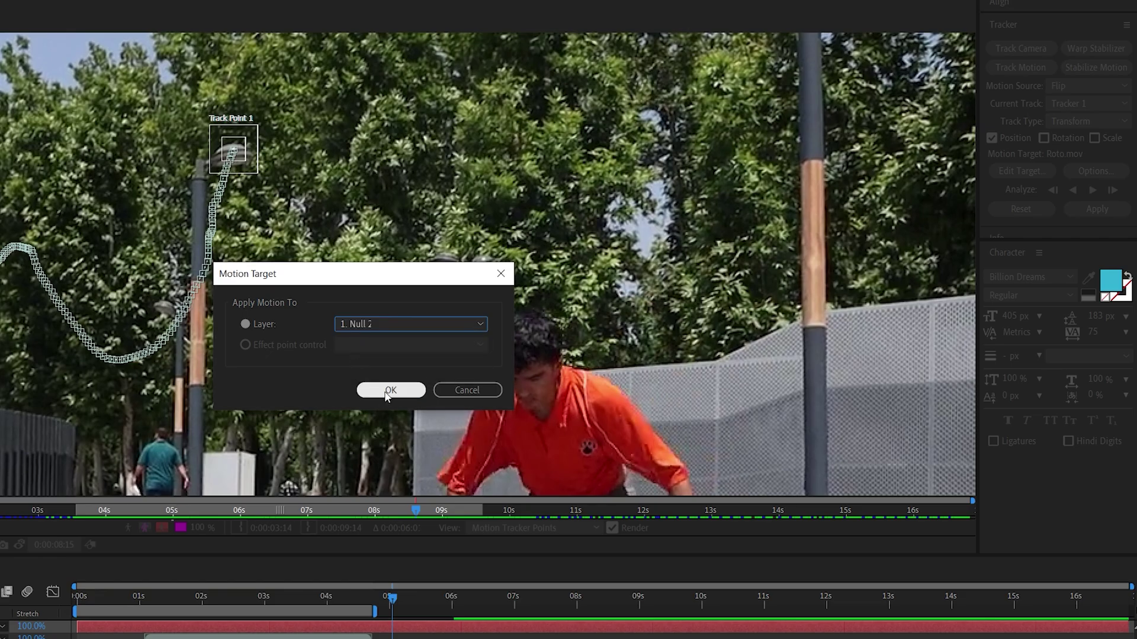
pyautogui.click(389, 390)
pyautogui.click(1098, 210)
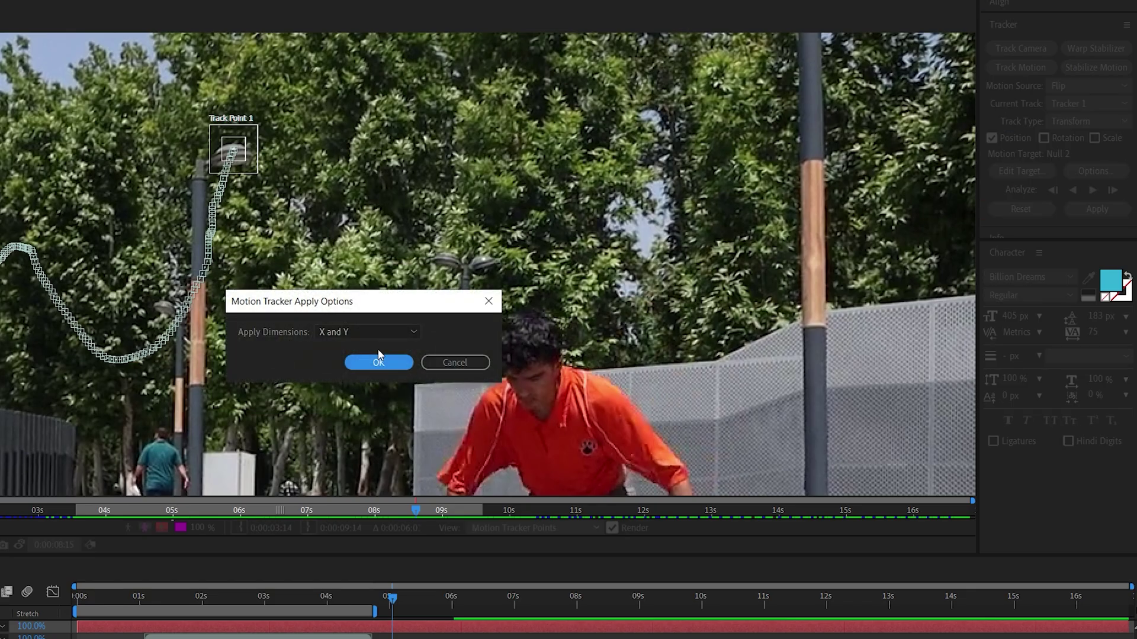
pyautogui.click(378, 360)
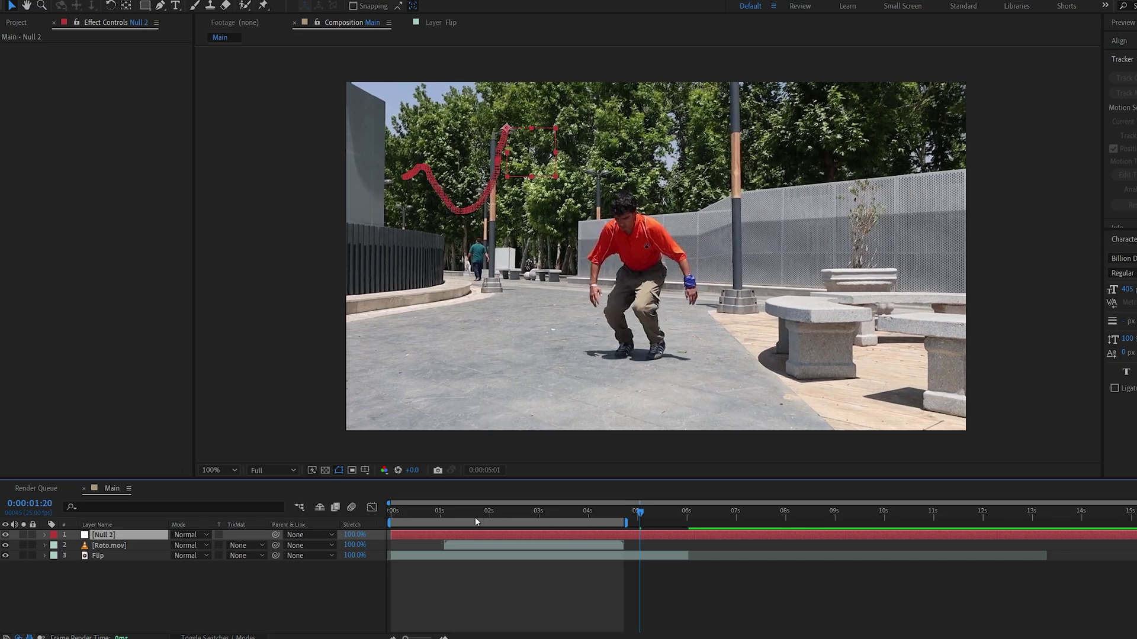
pyautogui.moveTo(475, 517); pyautogui.dragTo(444, 527)
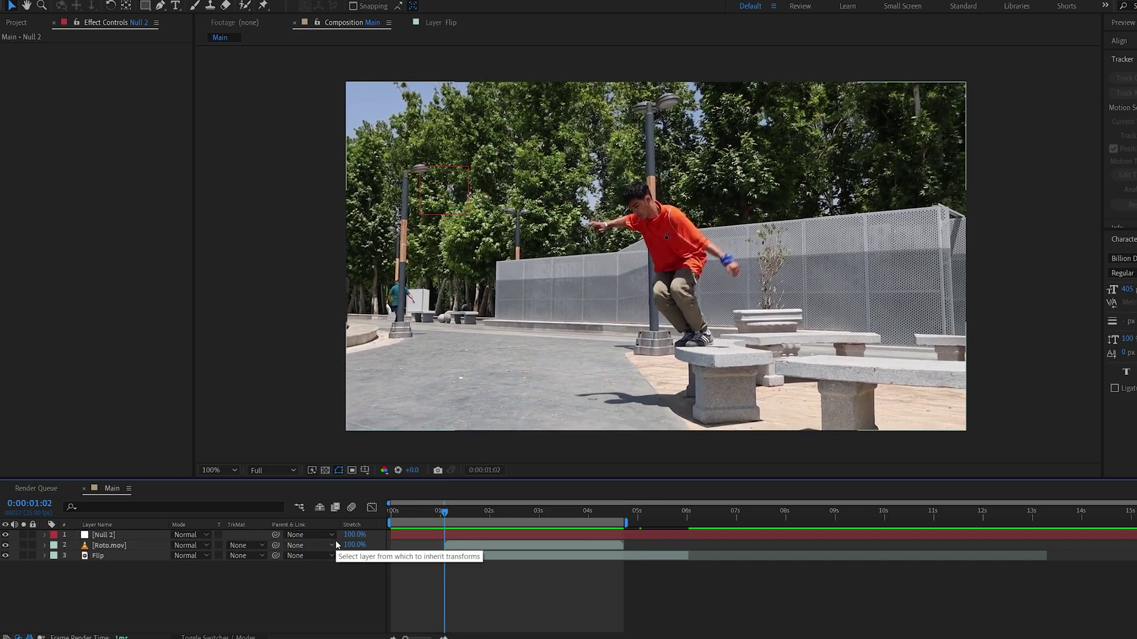
# Step: Apply the Echo effect to the Roto.mov layer via effect search
pyautogui.click(495, 546)
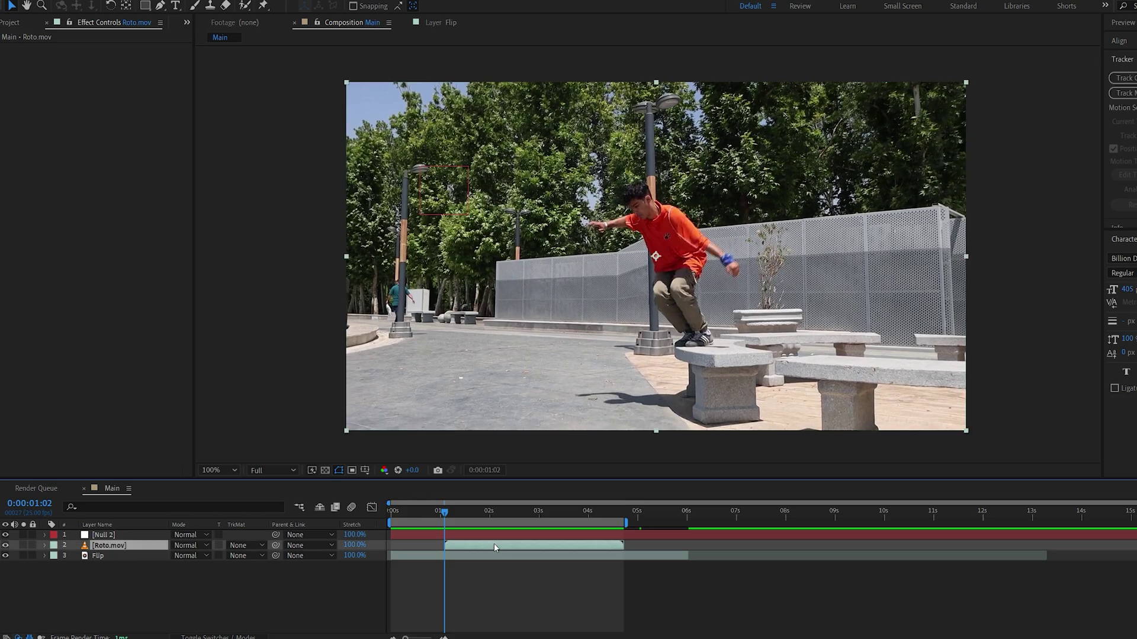
pyautogui.hotkey('ctrl', 'space')
pyautogui.write('echo')
pyautogui.click(421, 543)
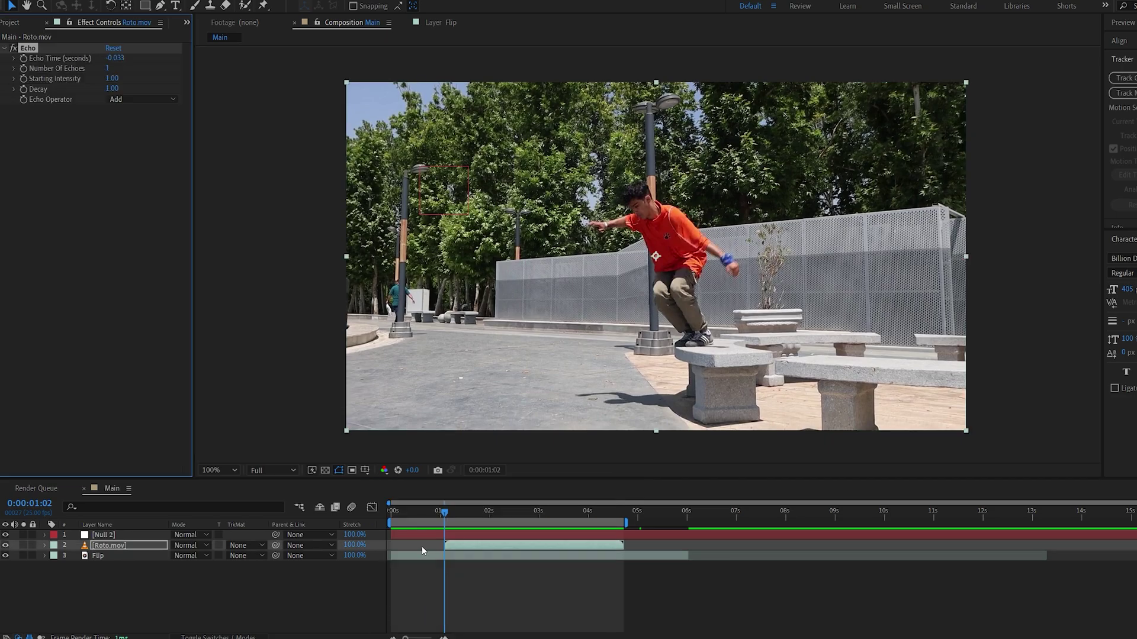
# Step: Set Echo to Composite In Front with 25 echoes and preview the trail
pyautogui.click(130, 101)
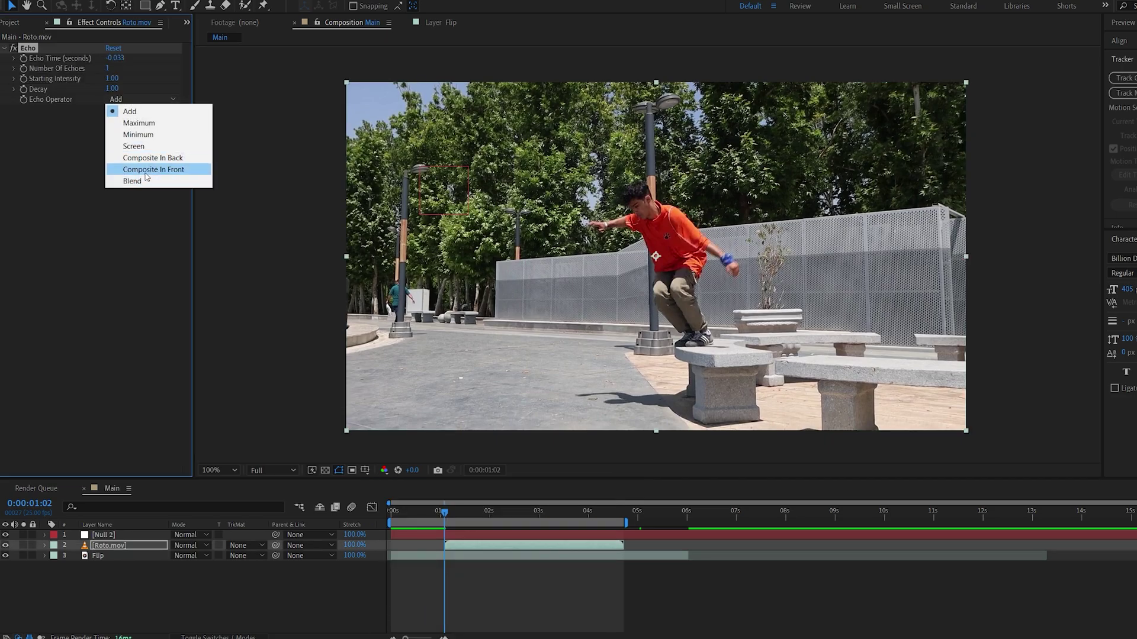
pyautogui.click(146, 170)
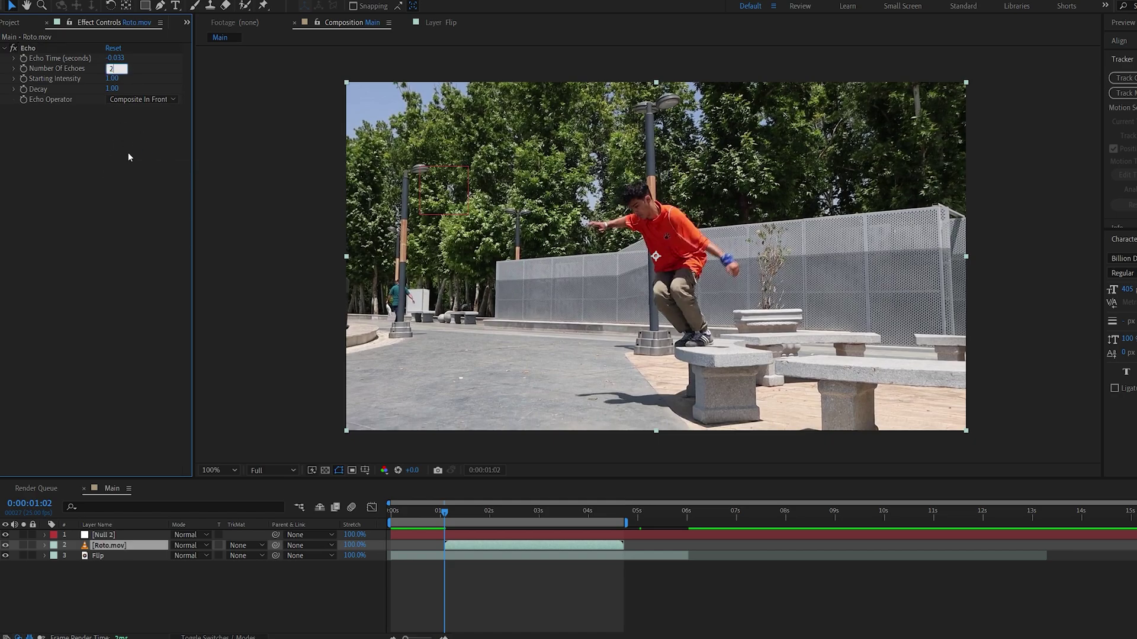
pyautogui.write('25')
pyautogui.press('Return')
pyautogui.click(450, 524)
pyautogui.press('space')
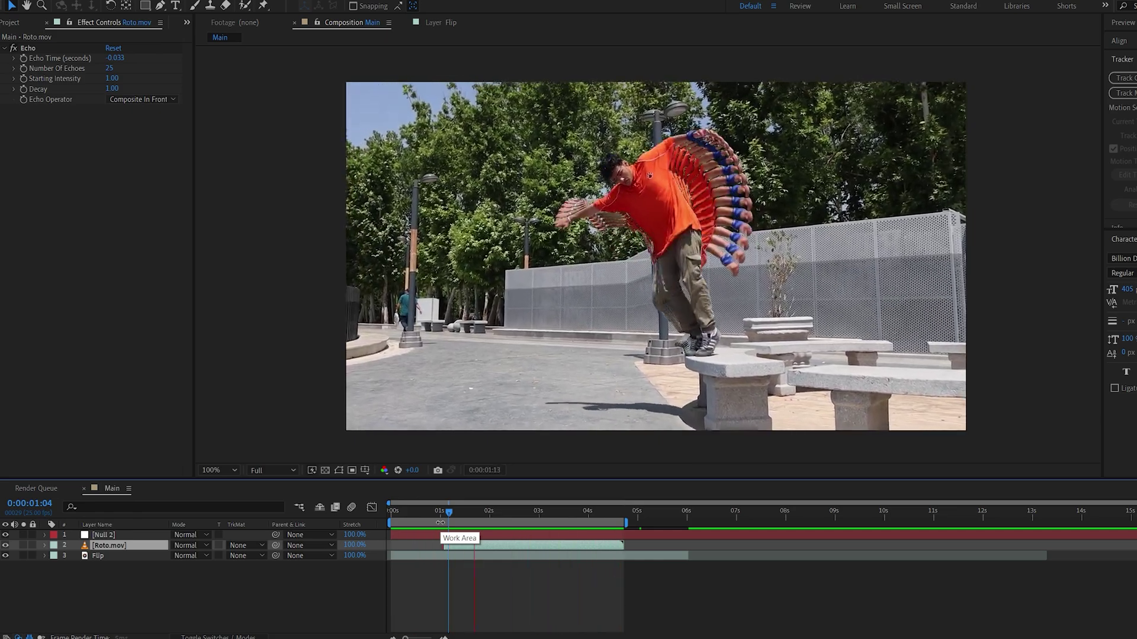
pyautogui.press('space')
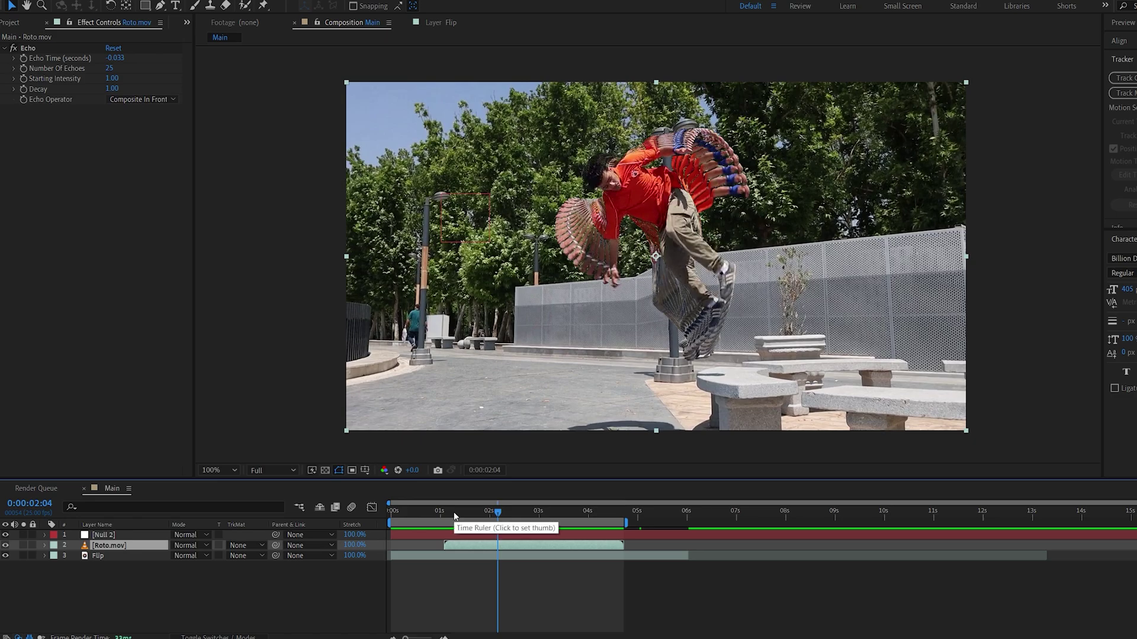
pyautogui.moveTo(460, 516); pyautogui.dragTo(457, 548)
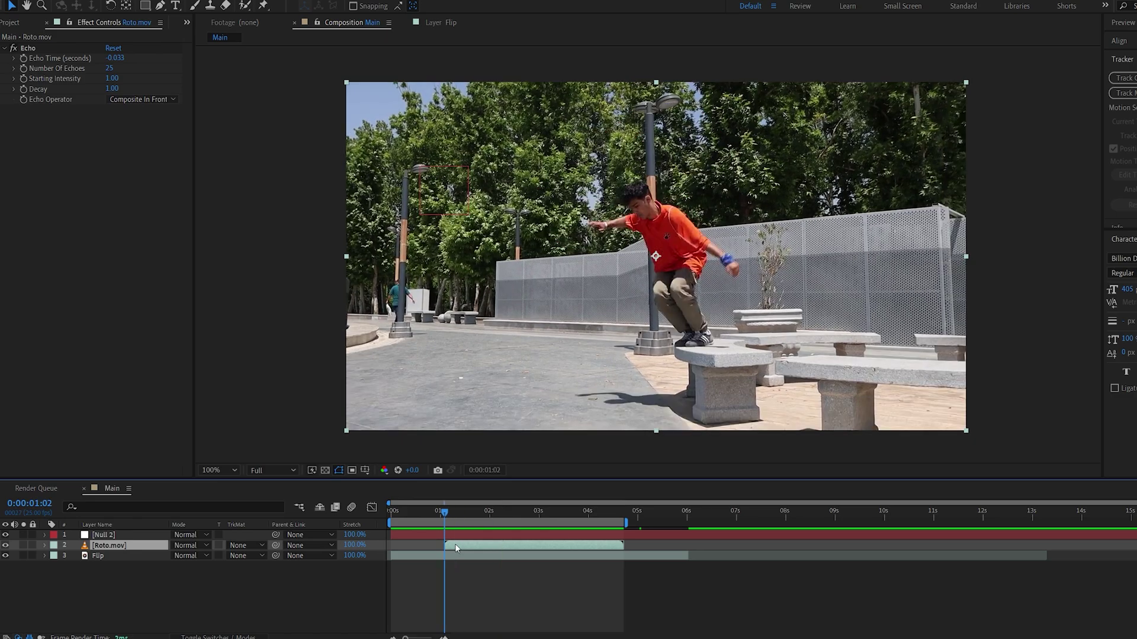
# Step: Add a Transform effect above Echo on Roto.mov and a duplicate Transform 2 below it
pyautogui.hotkey('ctrl', 'space')
pyautogui.write('trans')
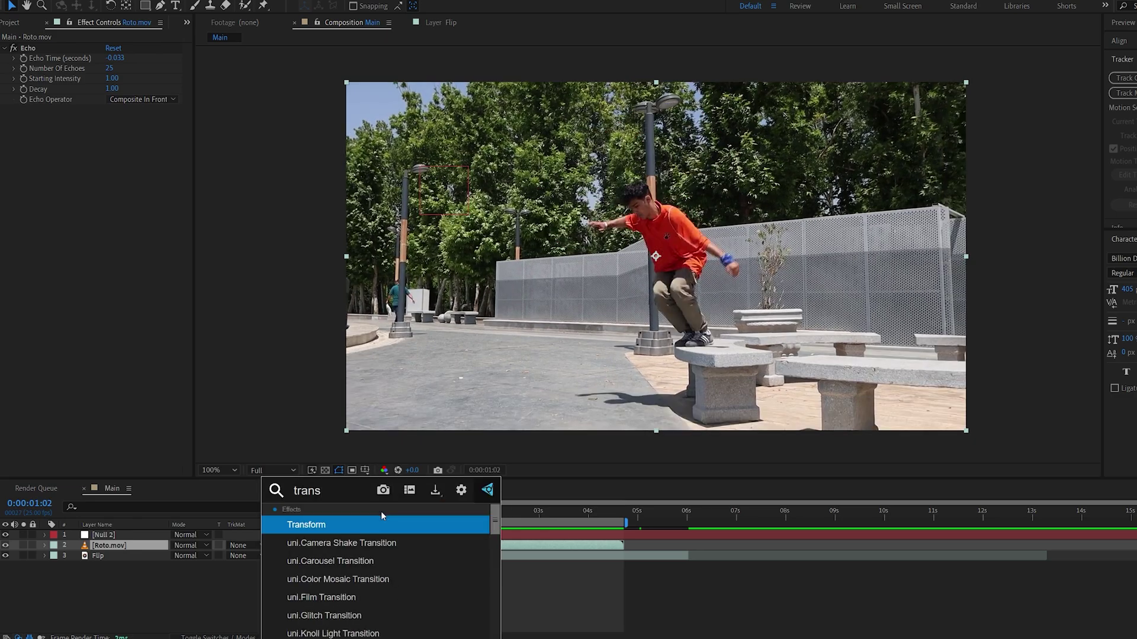
pyautogui.press('Return')
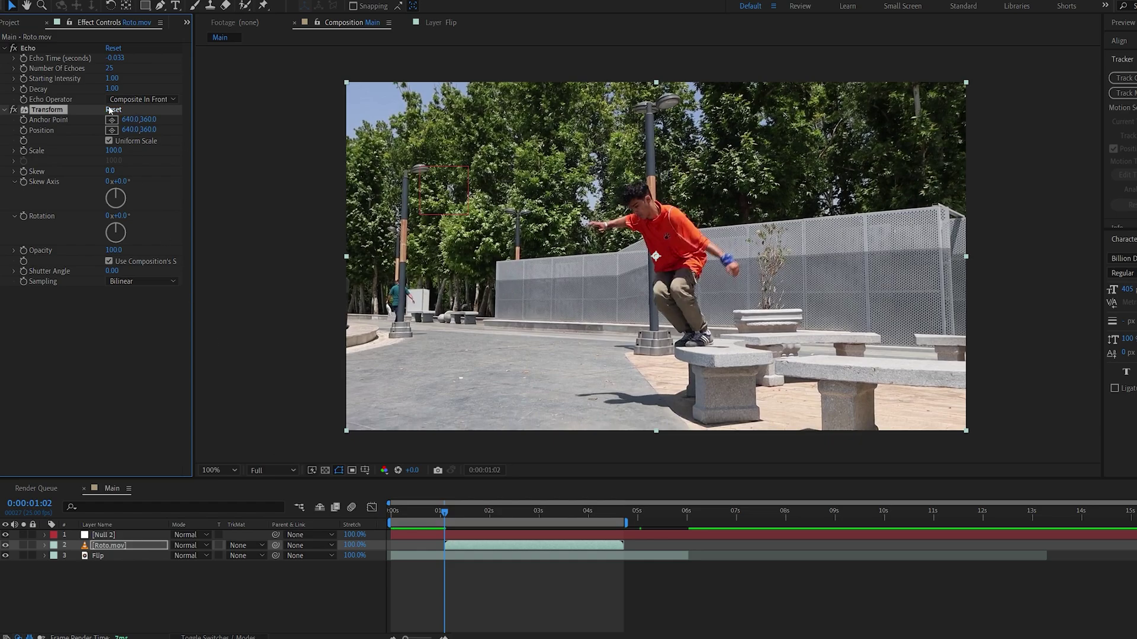
pyautogui.moveTo(44, 109); pyautogui.dragTo(55, 42)
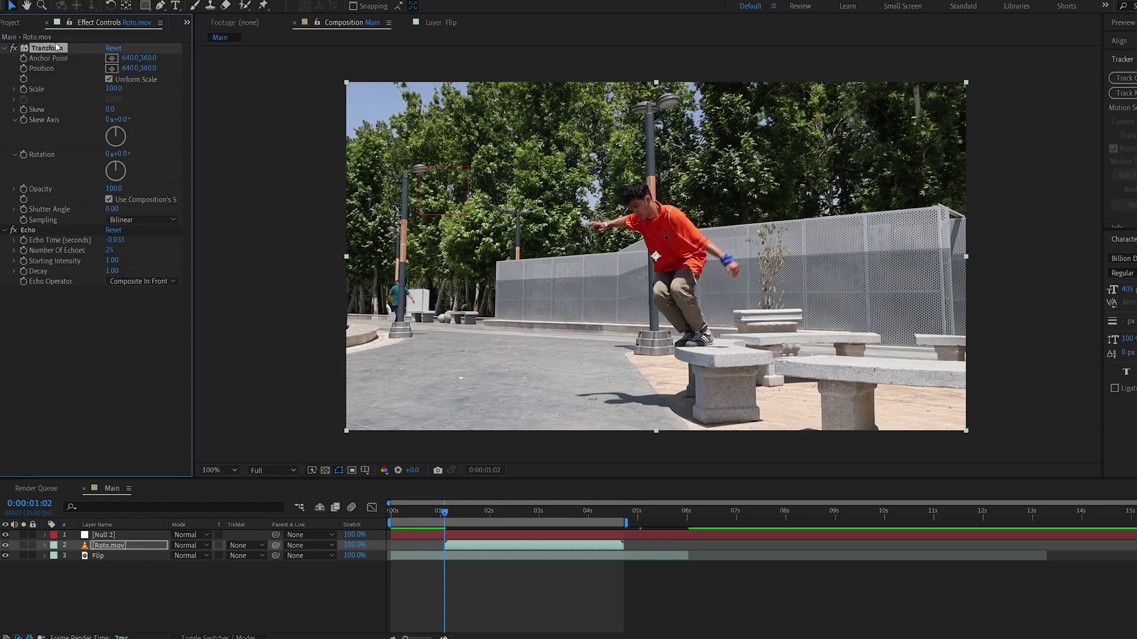
pyautogui.hotkey('ctrl', 'd')
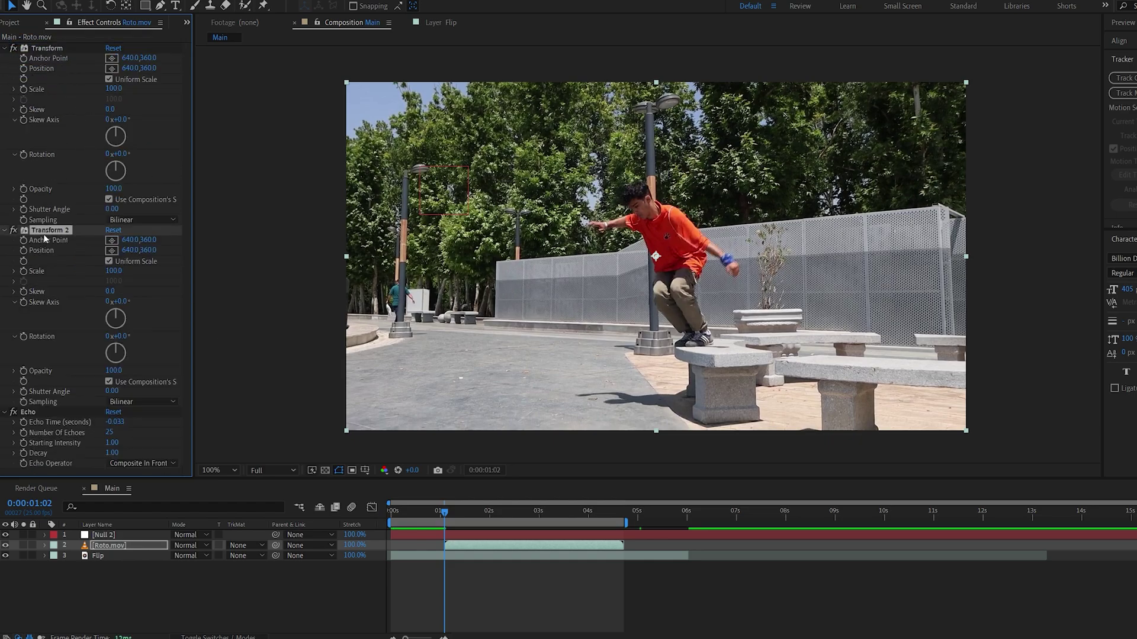
pyautogui.moveTo(65, 435); pyautogui.dragTo(65, 439)
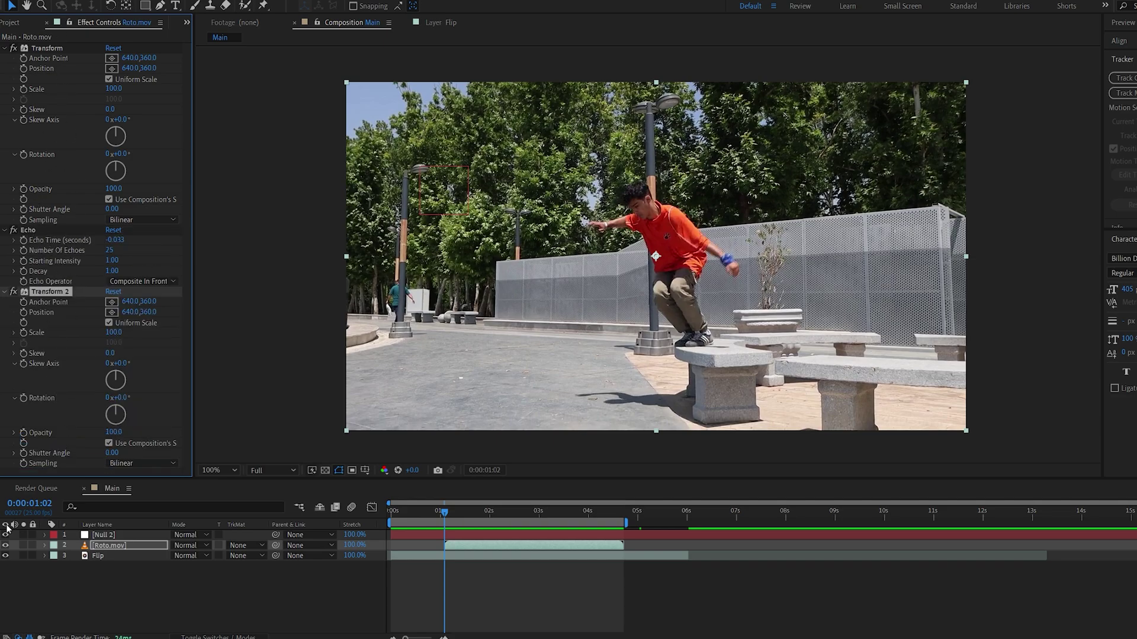
# Step: Reveal Null 2's tracked Position keyframes and Roto.mov's effect properties in the timeline
pyautogui.click(110, 536)
pyautogui.hotkey('ctrl', 'v')
pyautogui.press('u')
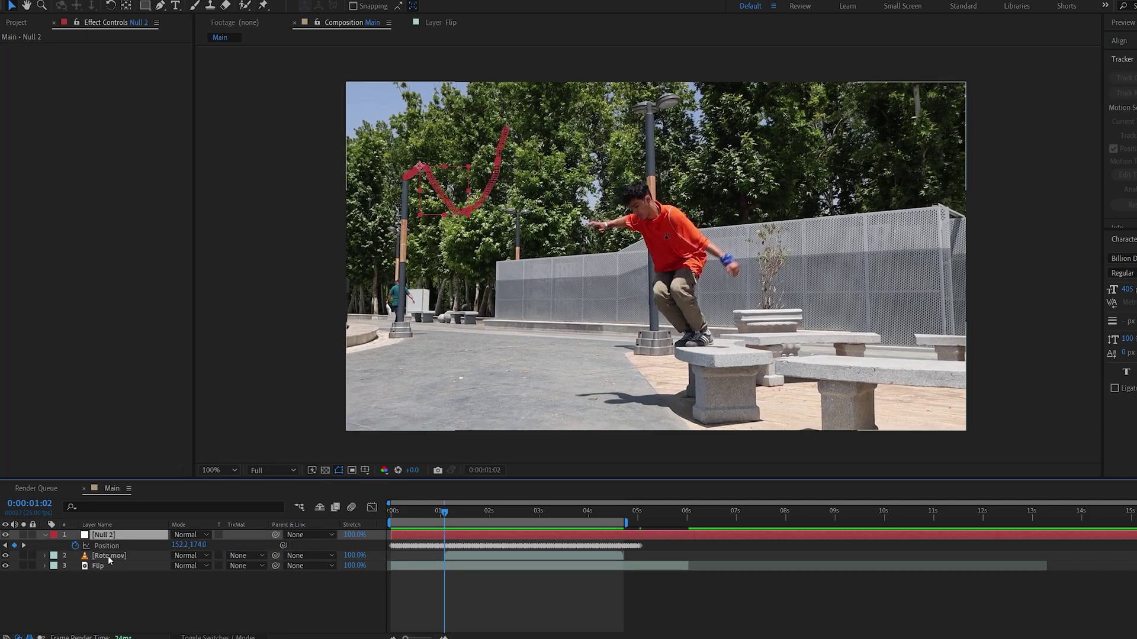
pyautogui.click(109, 556)
pyautogui.press('e')
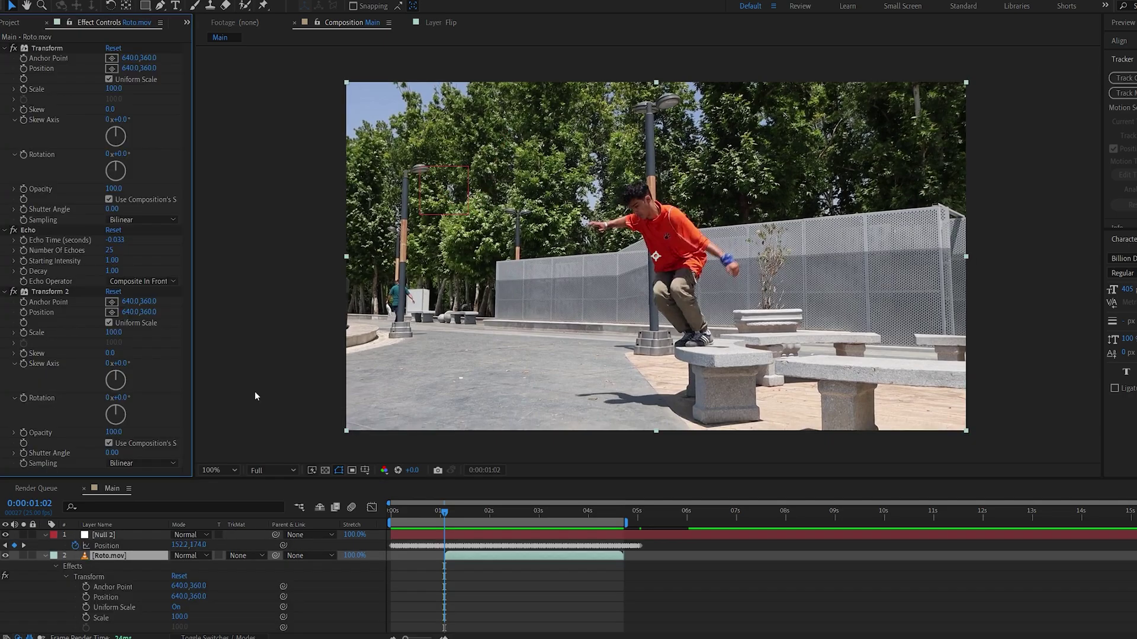
# Step: Expression-link Transform's Anchor Point and Transform 2's Position to Null 2's Position, then preview
pyautogui.keyDown('alt'); pyautogui.click(23, 58); pyautogui.keyUp('alt')
pyautogui.moveTo(285, 587); pyautogui.dragTo(115, 549)
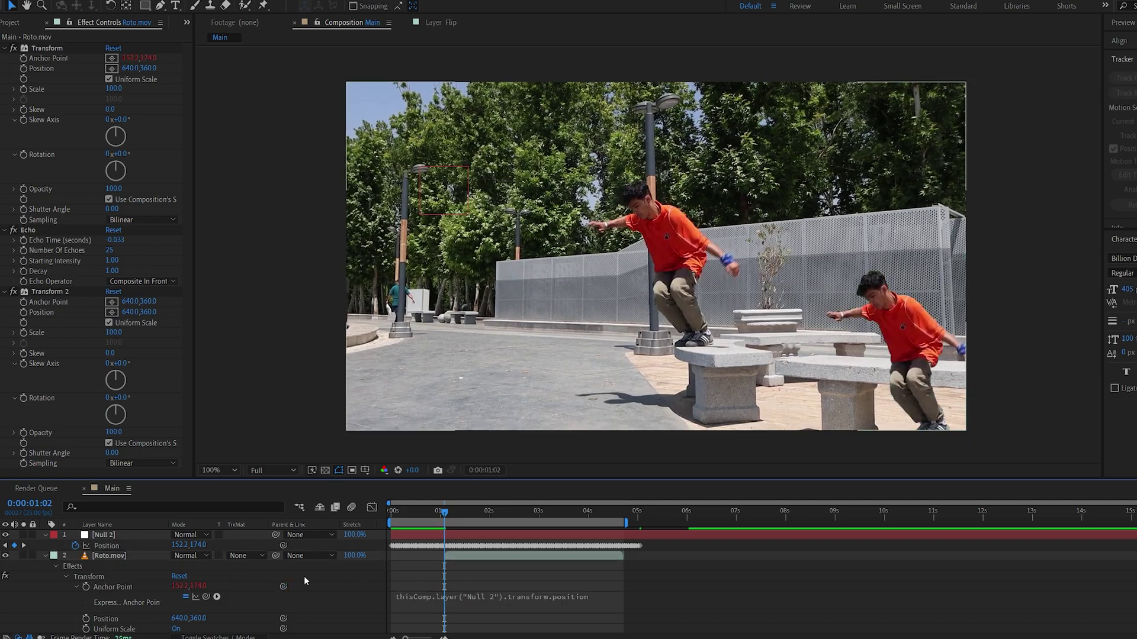
pyautogui.keyDown('alt'); pyautogui.click(24, 312); pyautogui.keyUp('alt')
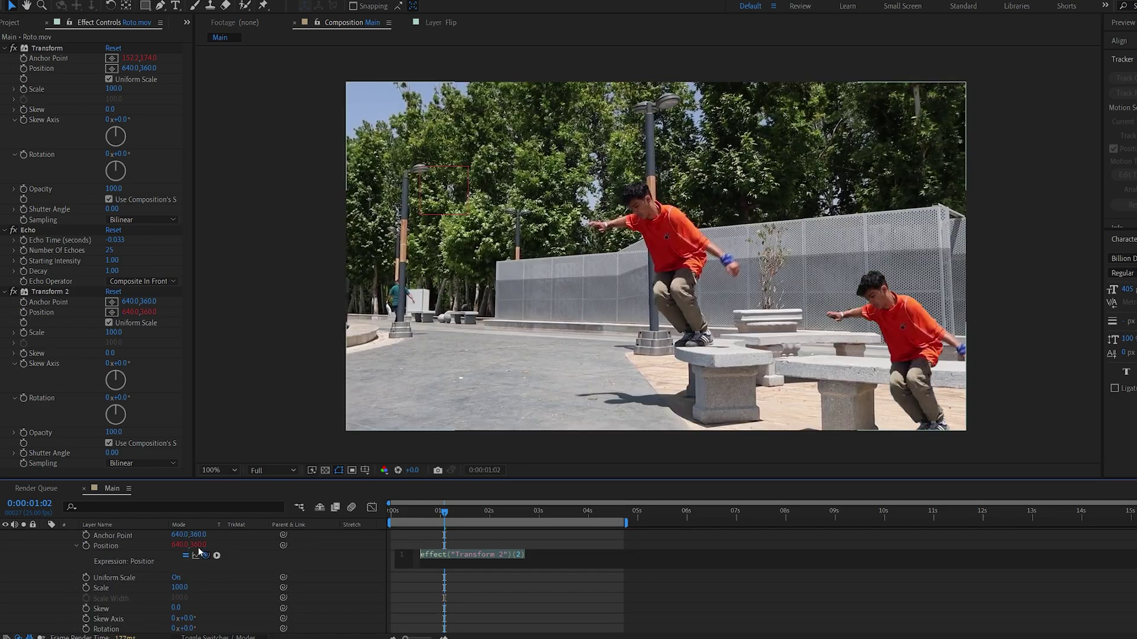
pyautogui.moveTo(201, 554); pyautogui.dragTo(103, 546)
pyautogui.press('space')
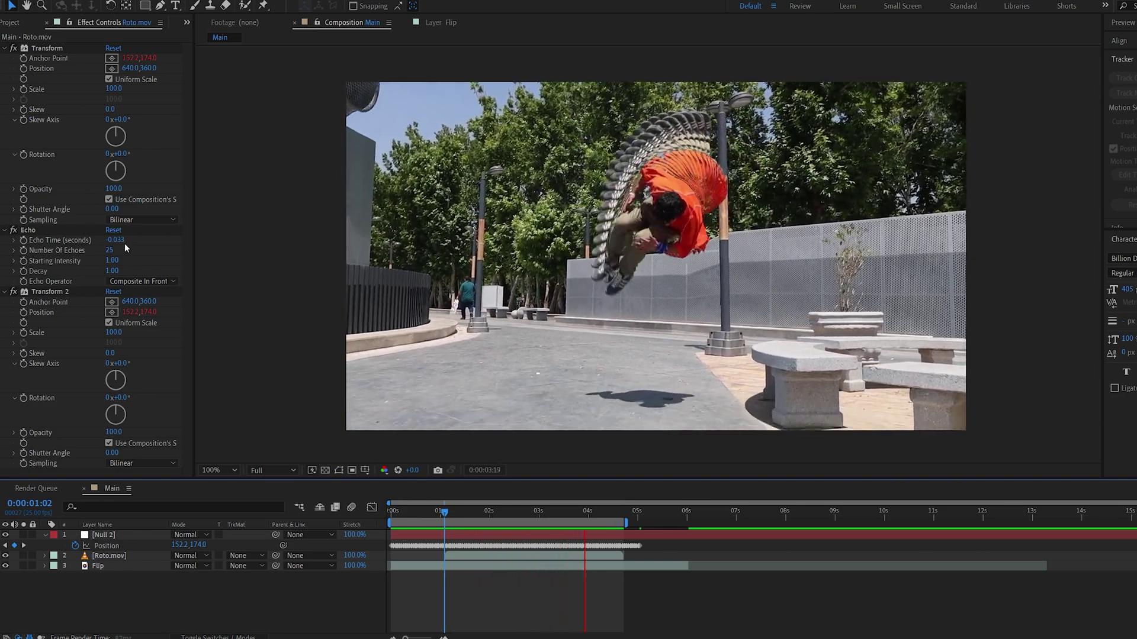
# Step: Set Echo's Number Of Echoes to 500 and Decay to 0.98
pyautogui.press('space')
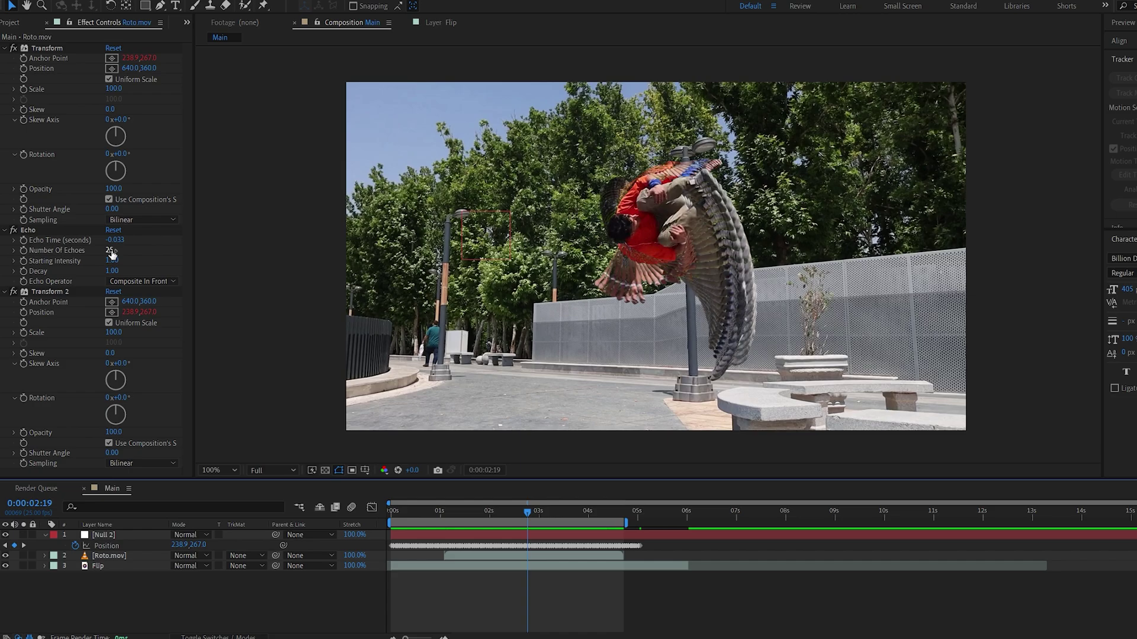
pyautogui.click(111, 251)
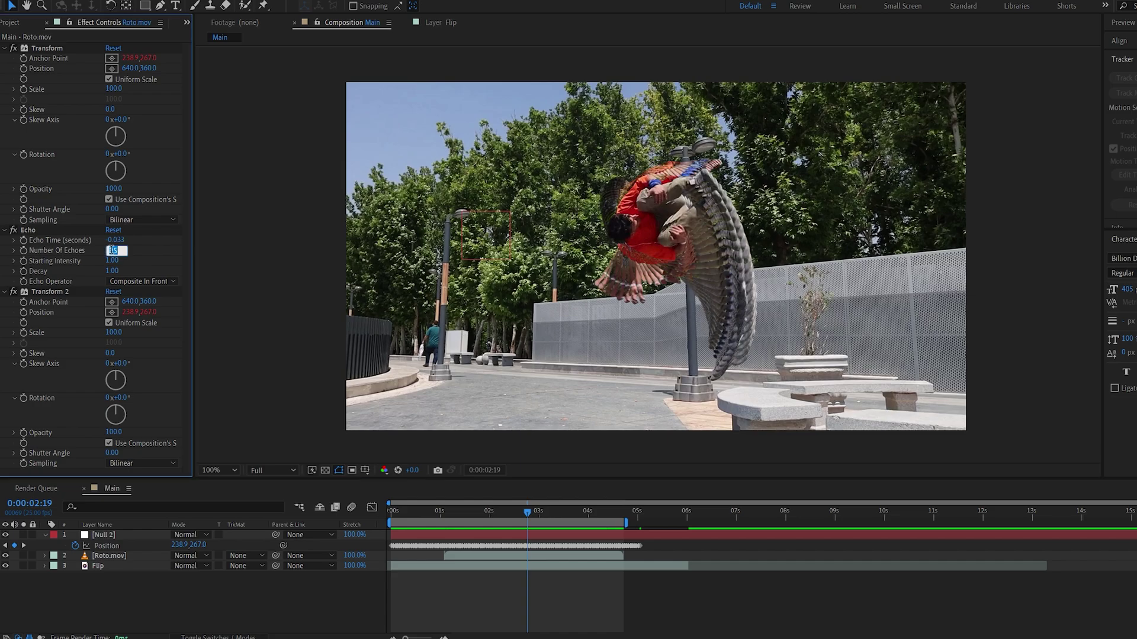
pyautogui.write('500')
pyautogui.press('Return')
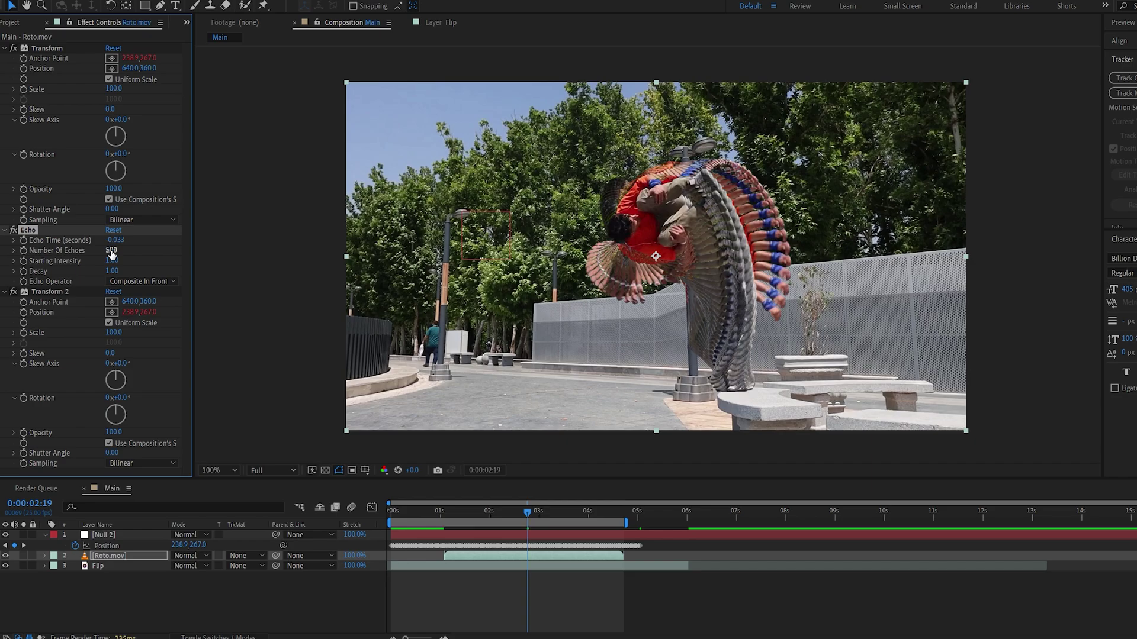
pyautogui.click(116, 271)
pyautogui.write('0.98')
pyautogui.press('Return')
# Step: Scrub the timeline from 0:00:03:24 back to about 0:00:01:03 to inspect the echo trail
pyautogui.click(585, 513)
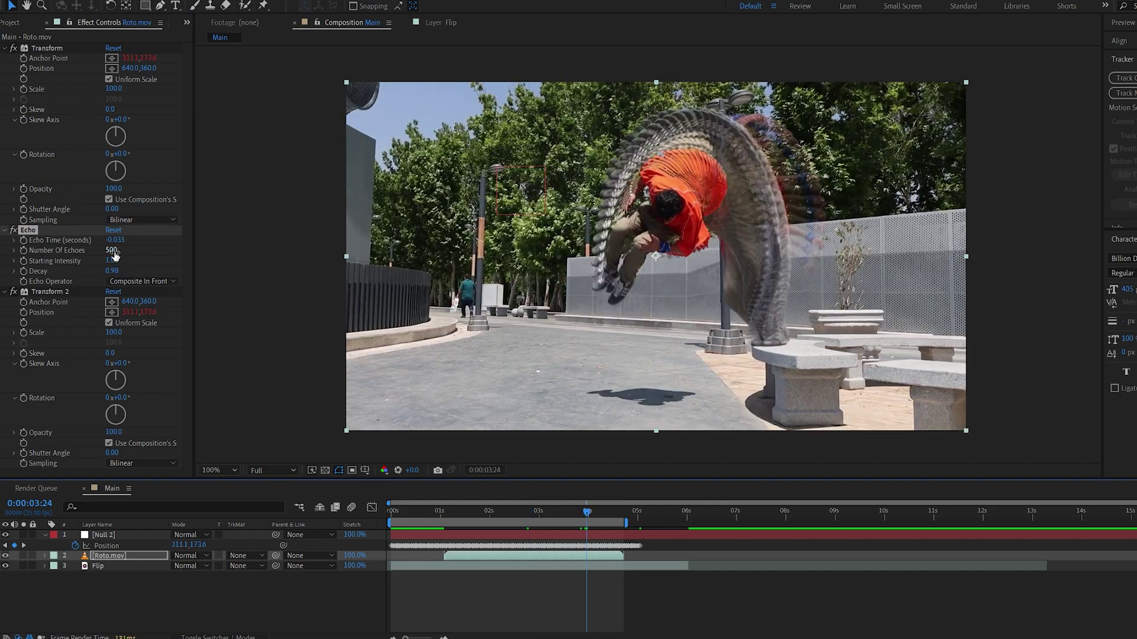
pyautogui.moveTo(586, 512); pyautogui.dragTo(446, 519)
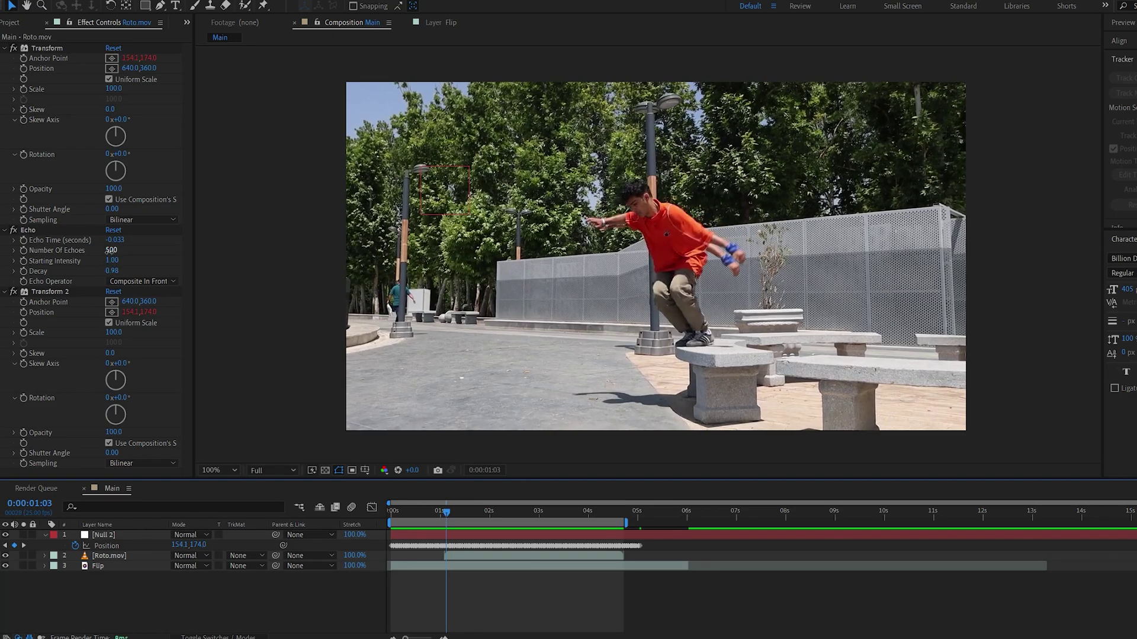
pyautogui.click(115, 251)
# Step: Raise Echo's Number Of Echoes to 1500
pyautogui.write('1500')
pyautogui.press('Return')
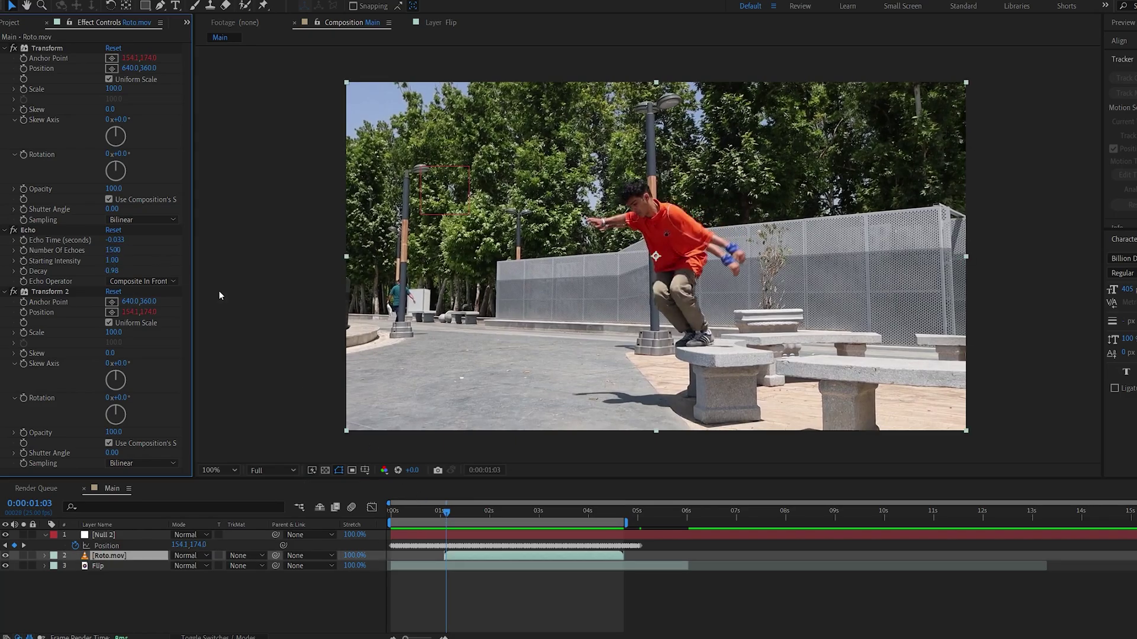